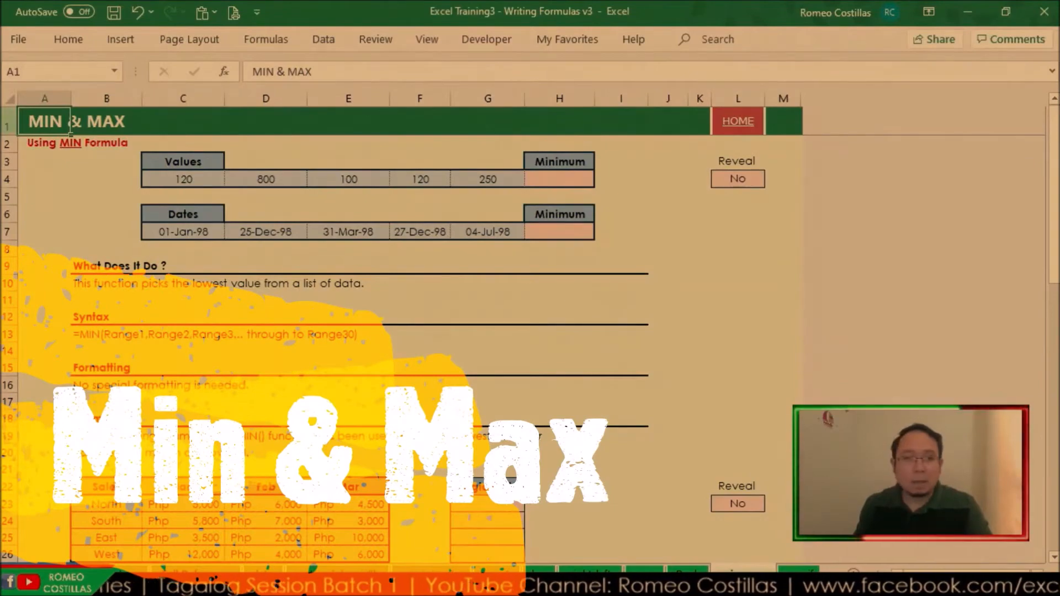
# Calculate the lowest number of the Values row in H4 with =MIN(C4:G4)
pyautogui.scroll(1, 868, 402)
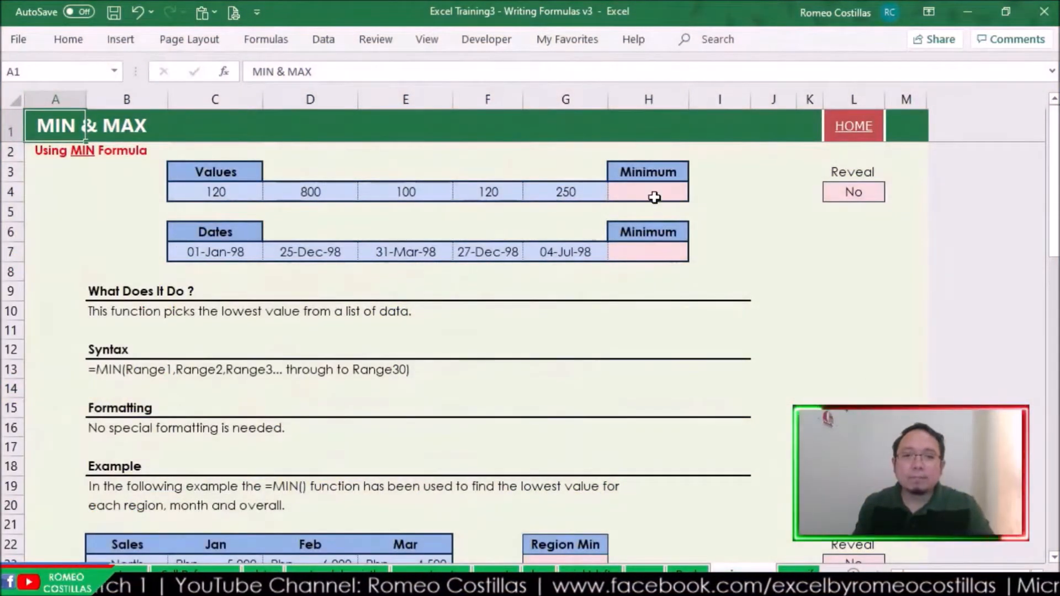
pyautogui.click(655, 197)
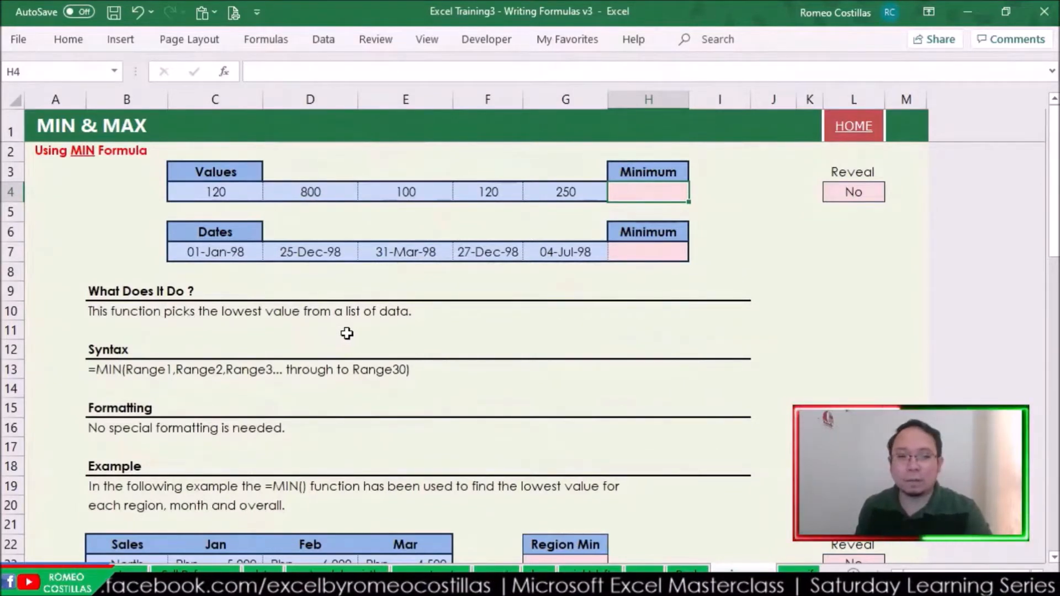
pyautogui.moveTo(222, 192); pyautogui.dragTo(566, 190)
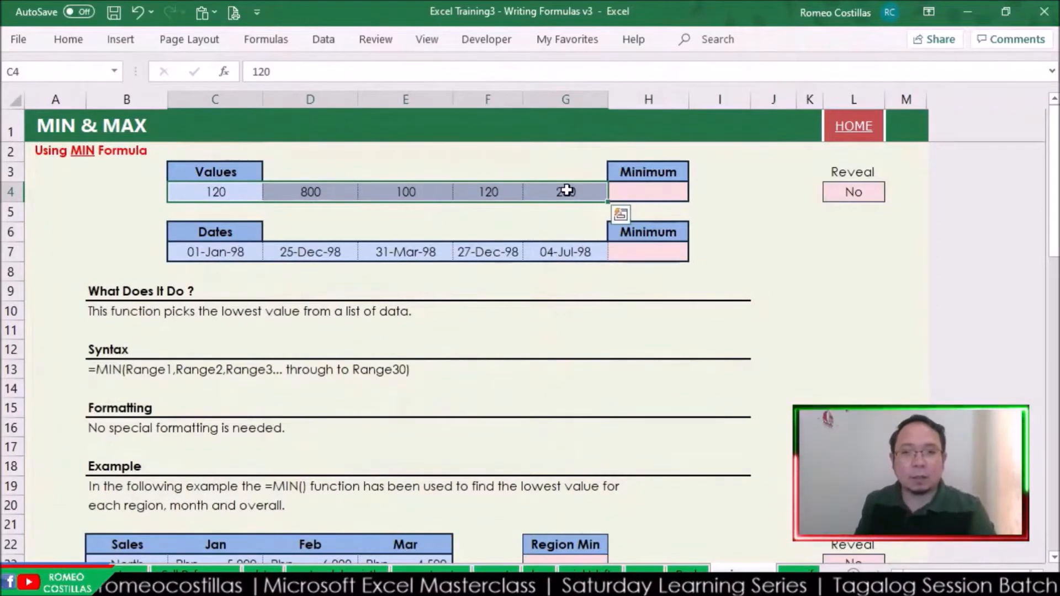
pyautogui.click(665, 191)
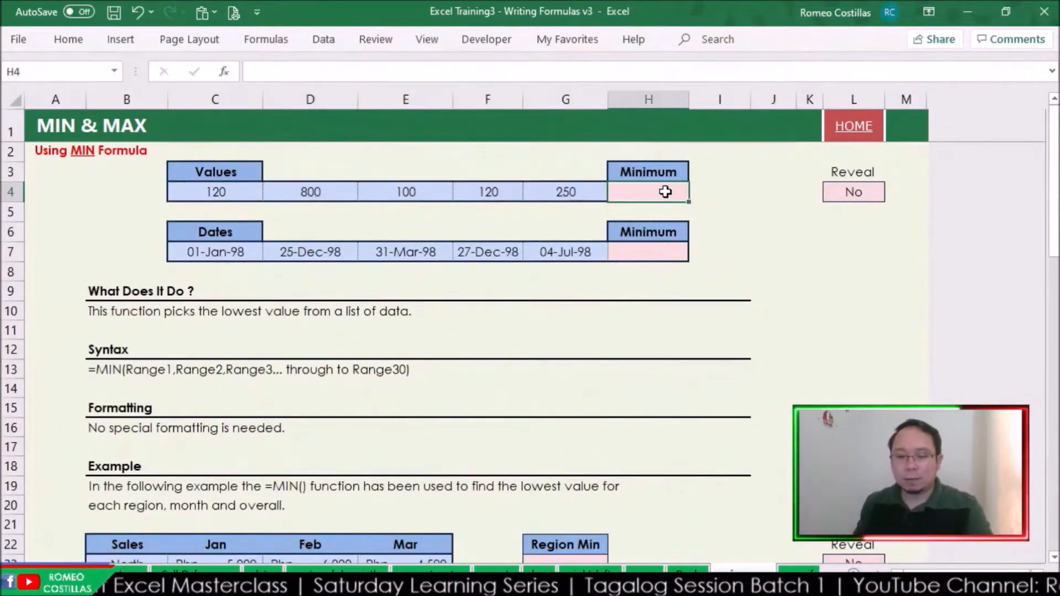
pyautogui.write('=min')
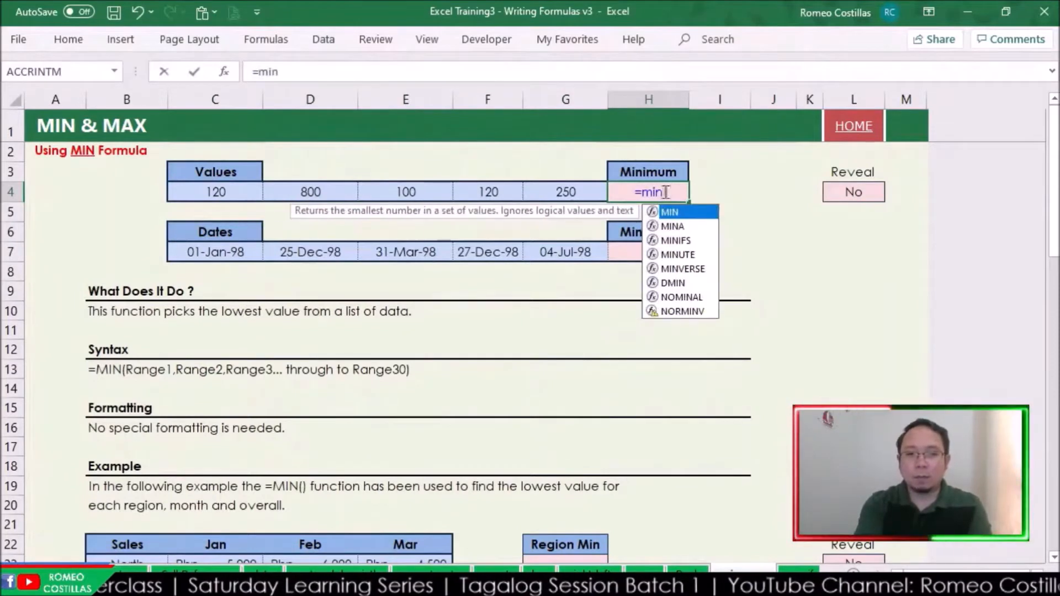
pyautogui.press('Tab')
pyautogui.moveTo(214, 193); pyautogui.dragTo(553, 197)
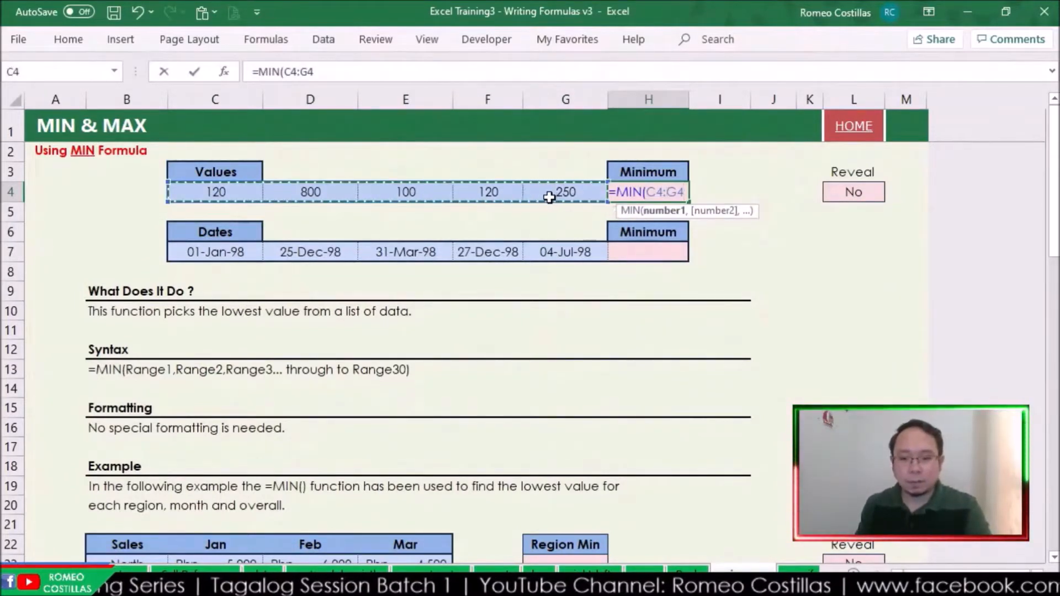
pyautogui.press('Return')
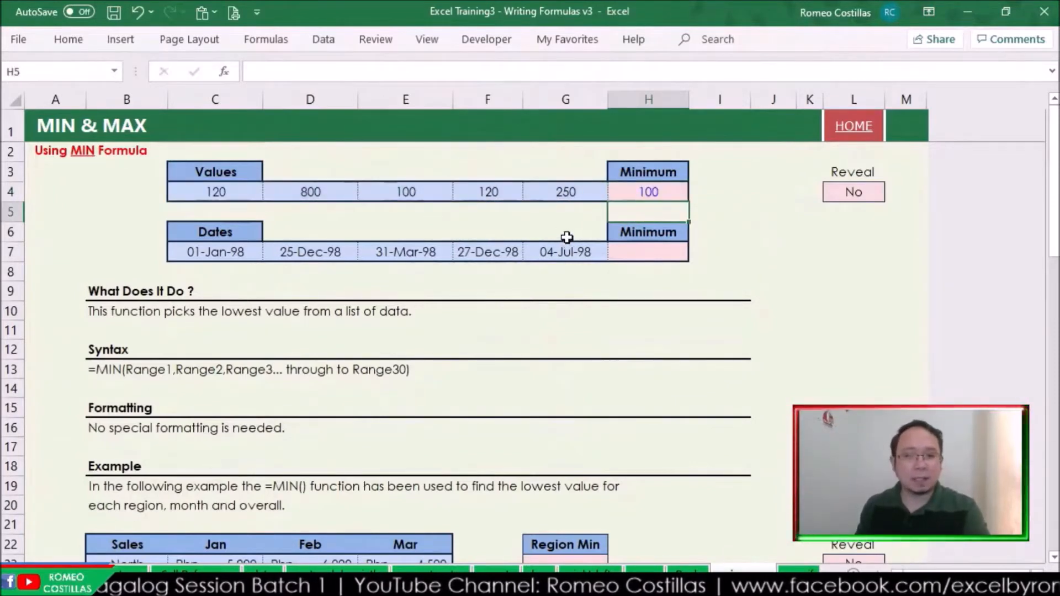
pyautogui.click(410, 193)
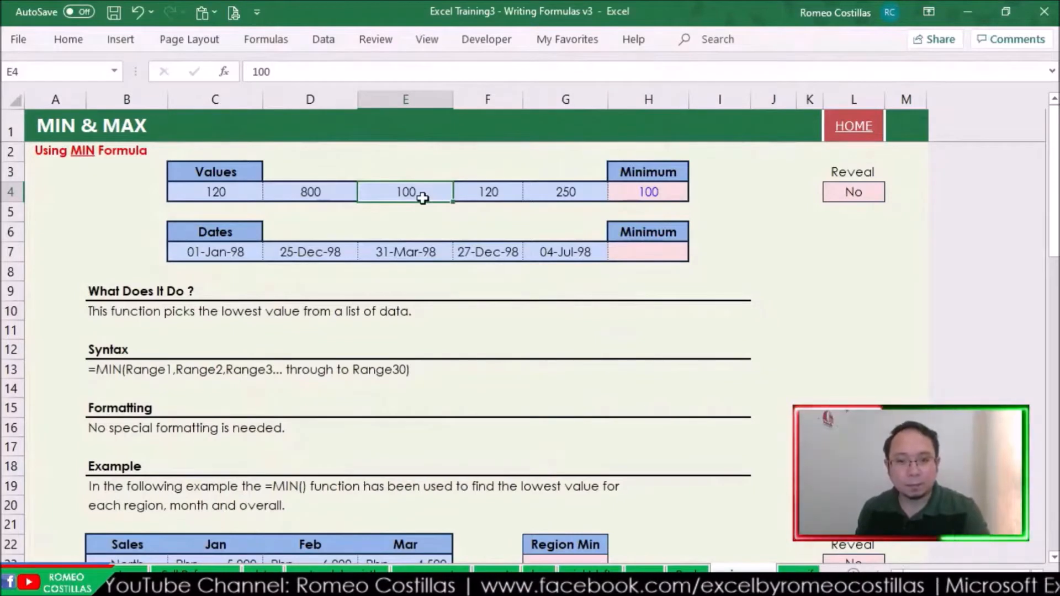
pyautogui.click(653, 257)
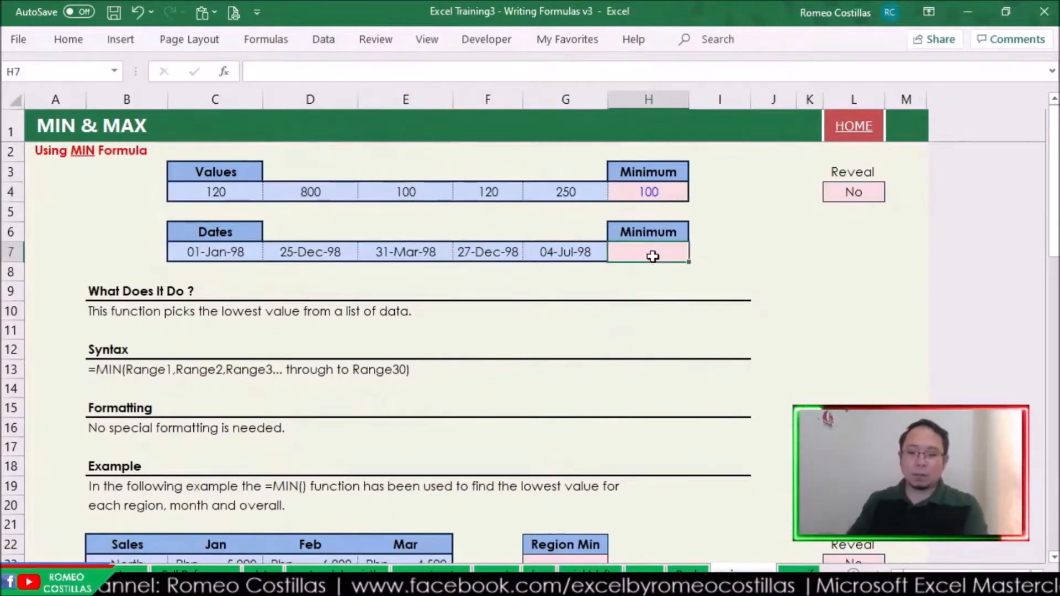
pyautogui.write('=min')
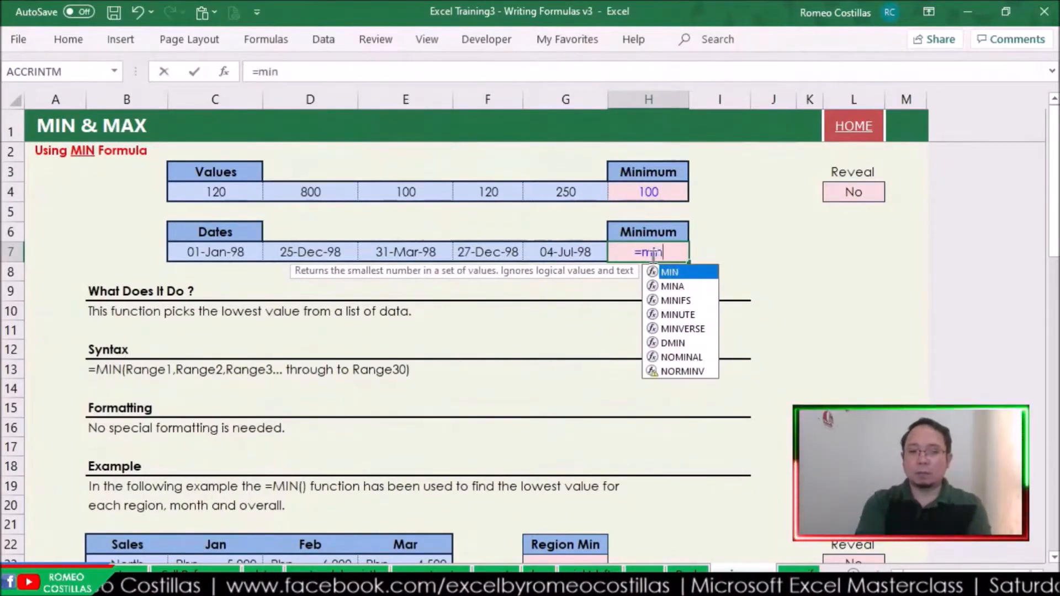
pyautogui.write('(c7:g7)')
pyautogui.press('Tab')
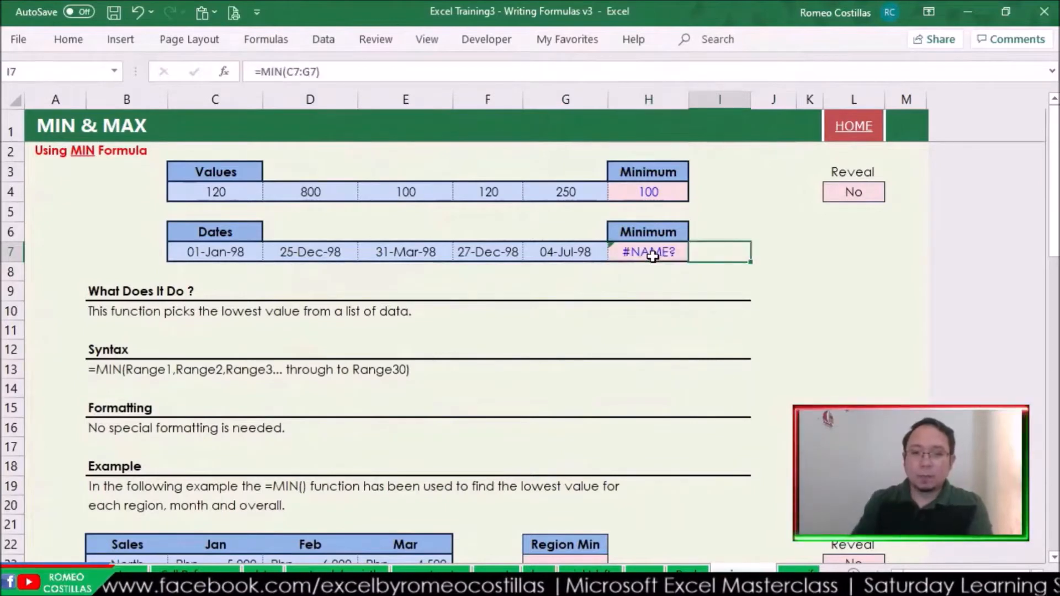
# Calculate the earliest date of the Dates row in H7 with =MIN(C7:G7)
pyautogui.click(653, 256)
pyautogui.write('=min')
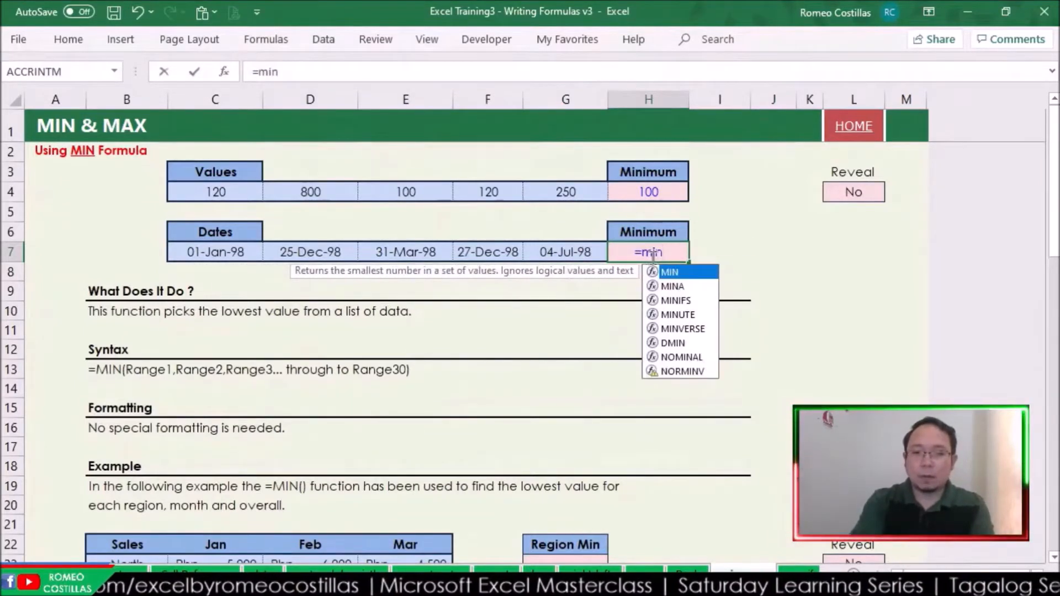
pyautogui.press('Tab')
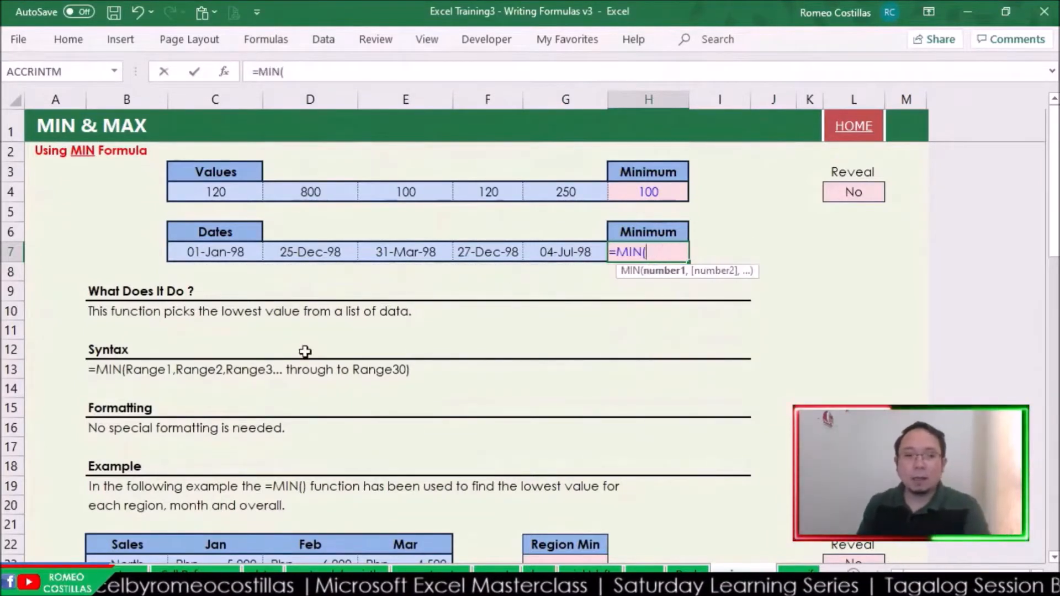
pyautogui.moveTo(216, 253); pyautogui.dragTo(555, 250)
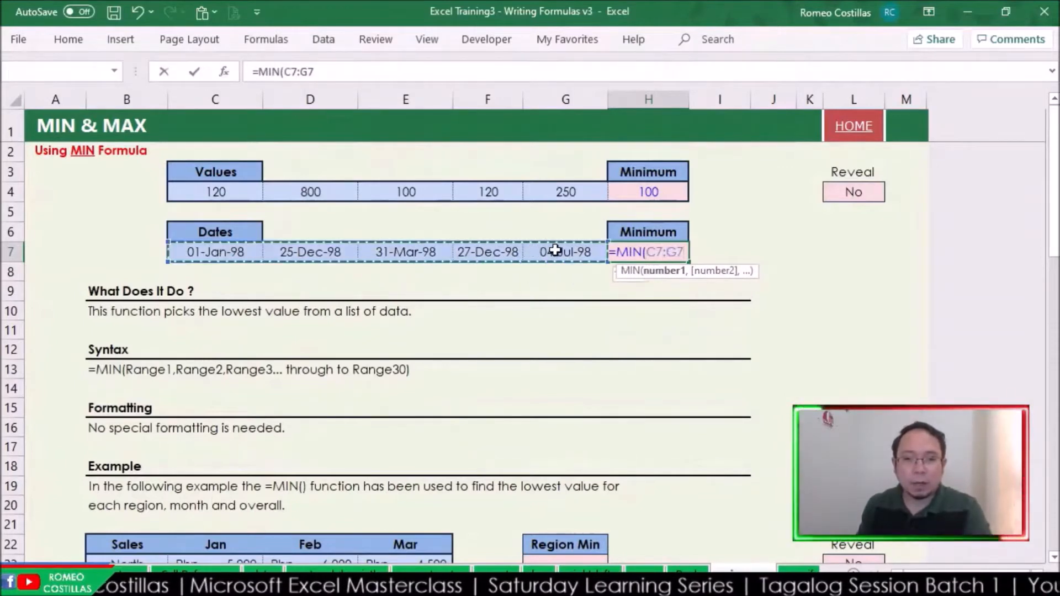
pyautogui.press('Return')
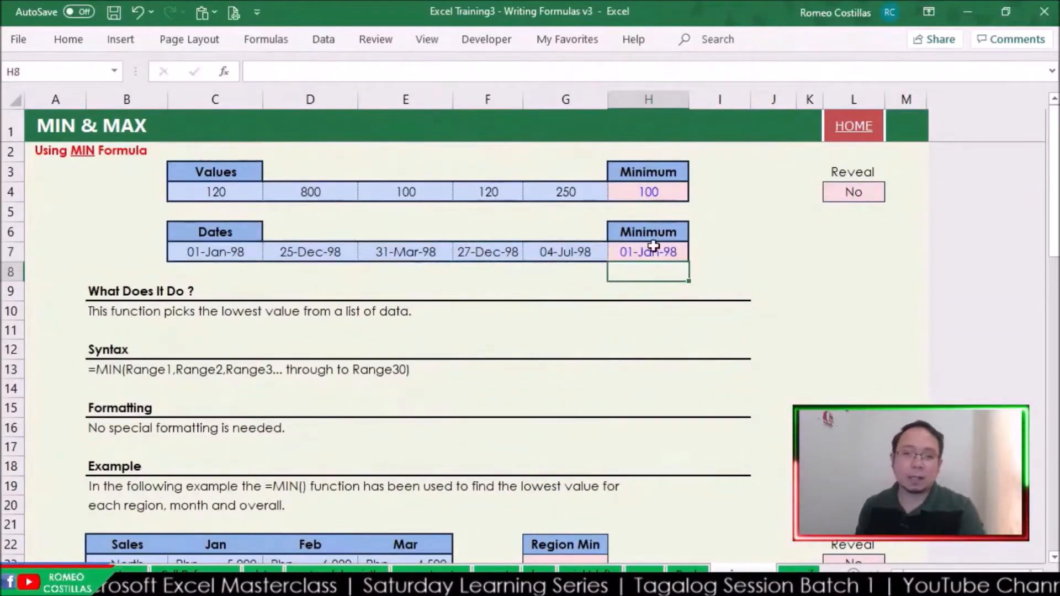
pyautogui.click(220, 252)
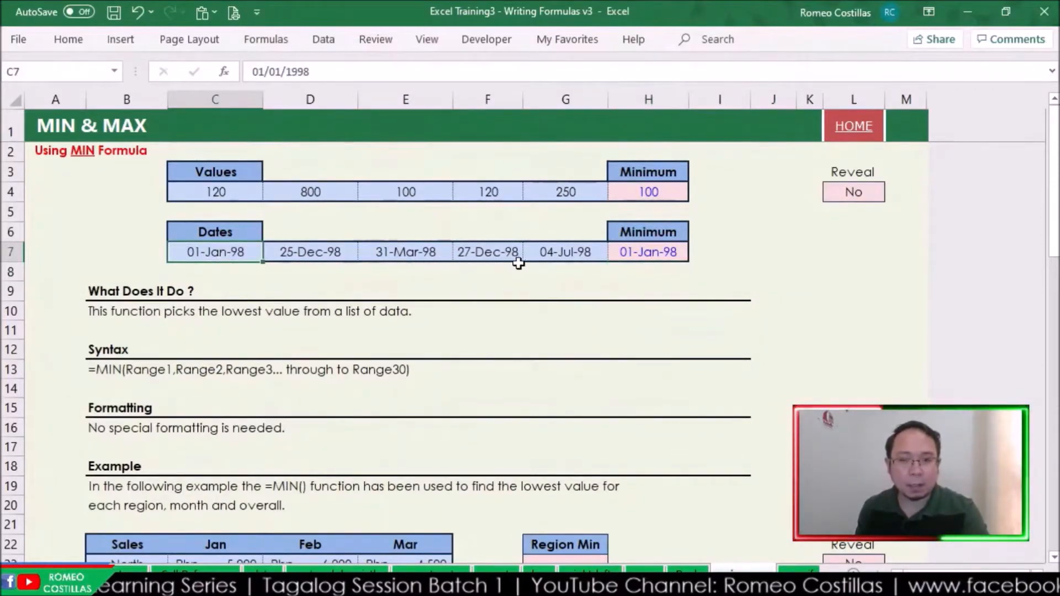
# Set the Reveal option in L4 to Yes to show the formulas beside the two Minimum cells
pyautogui.click(871, 193)
pyautogui.click(893, 194)
pyautogui.click(890, 209)
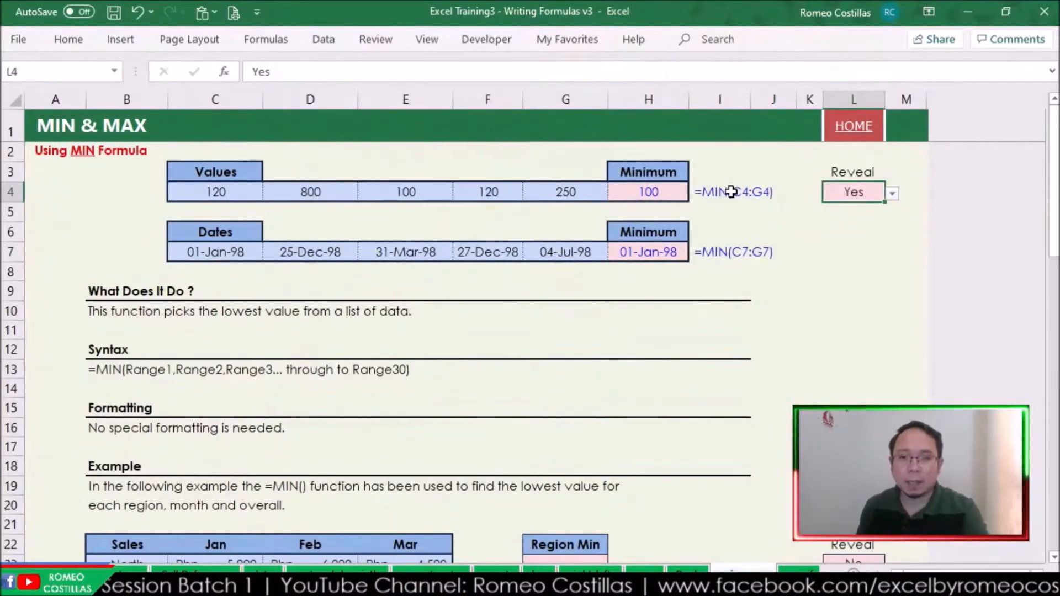
# Calculate the North region's lowest sales under Region Min in G23 with =MIN(C23:E23)
pyautogui.scroll(-4, 730, 376)
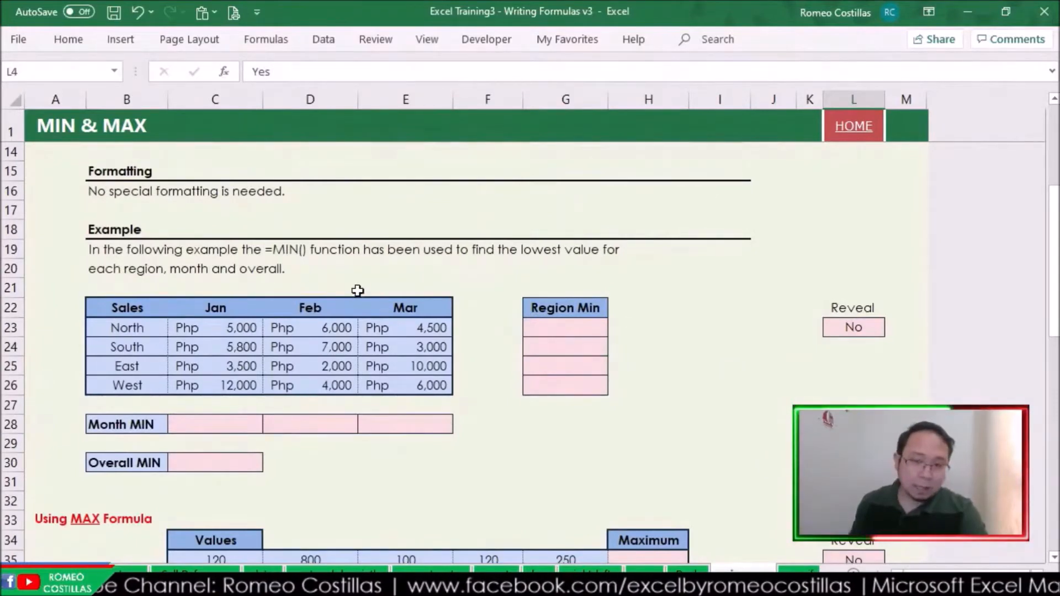
pyautogui.click(560, 327)
pyautogui.write('=MIN(')
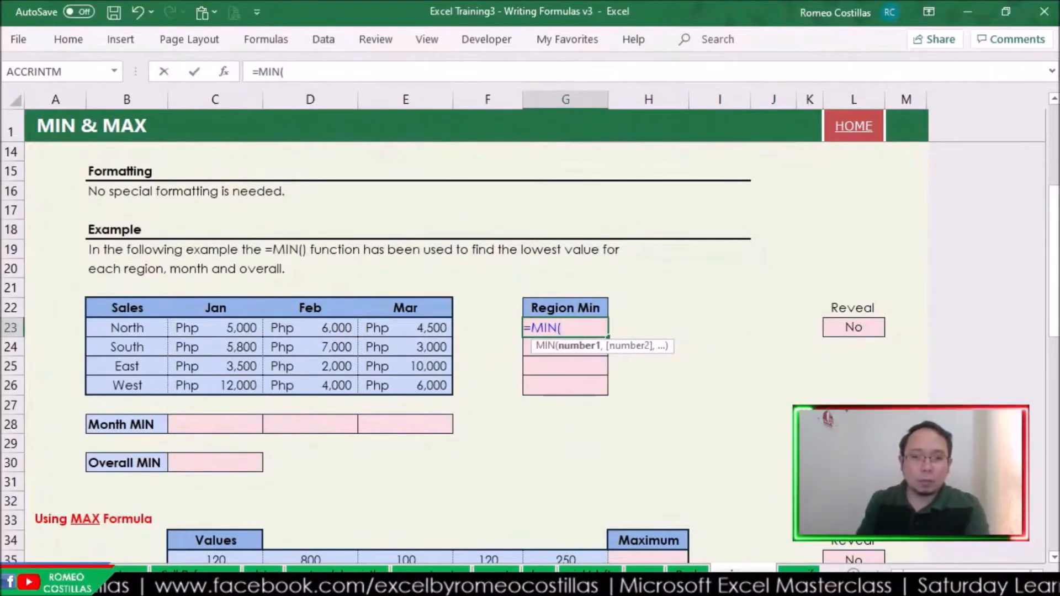
pyautogui.moveTo(203, 329); pyautogui.dragTo(375, 337)
pyautogui.press('Return')
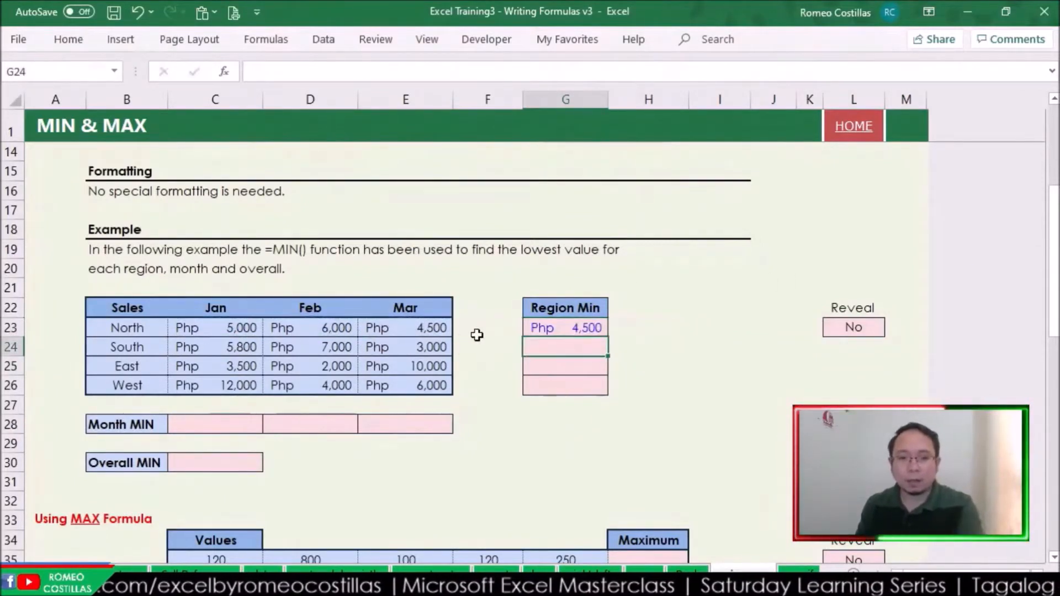
# Copy the Region Min formula from G23 down through G26 for the South, East and West regions
pyautogui.click(604, 334)
pyautogui.hotkey('shift', 'Down')
pyautogui.hotkey('shift', 'Down')
pyautogui.hotkey('shift', 'Down')
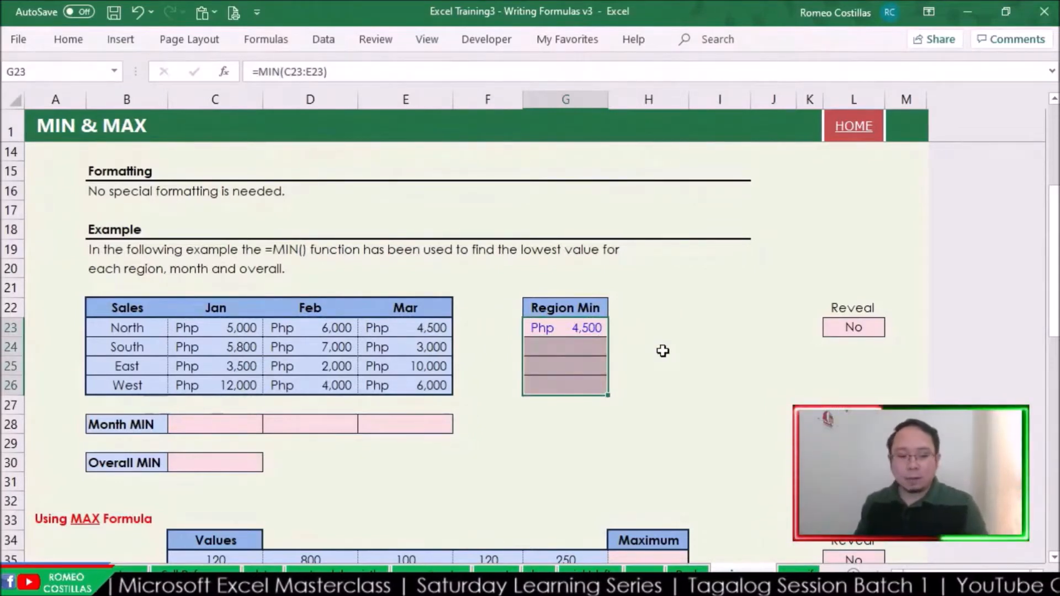
pyautogui.hotkey('ctrl', 'd')
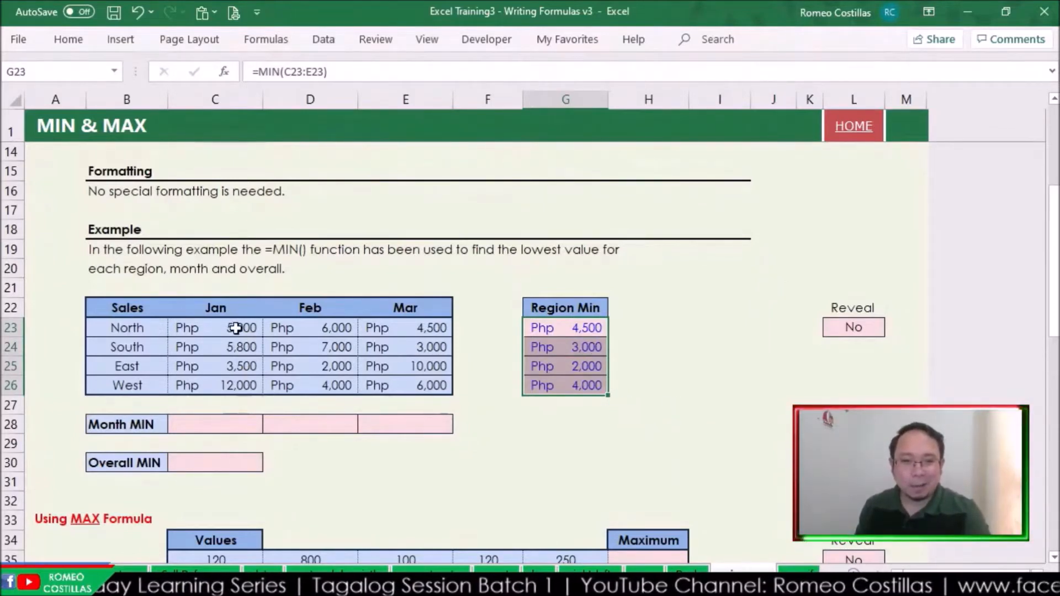
pyautogui.click(562, 329)
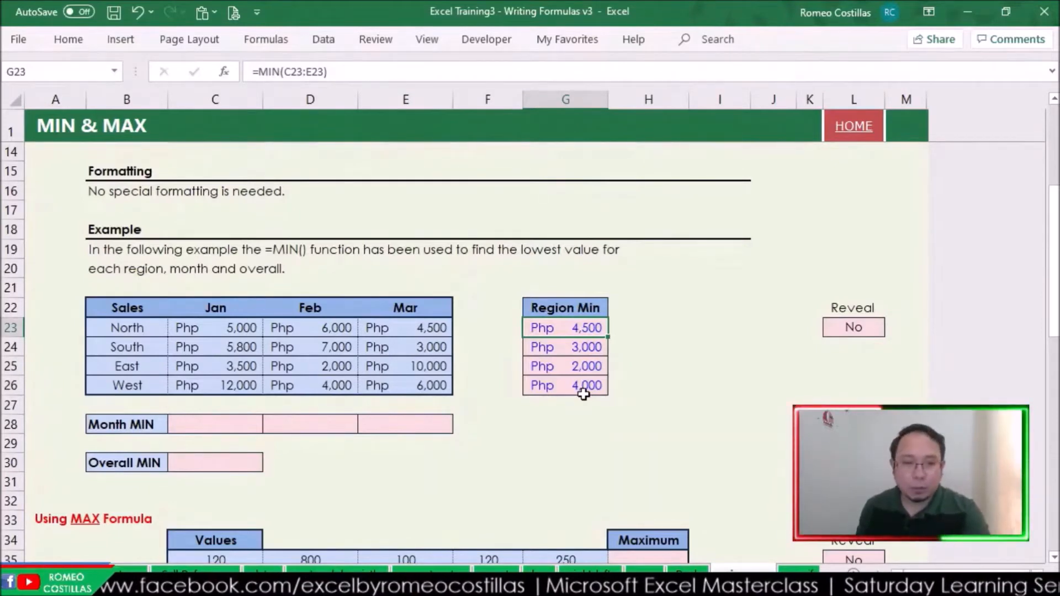
# Calculate January's lowest sales in the Month MIN cell C28 with =MIN(C23:C26)
pyautogui.click(229, 425)
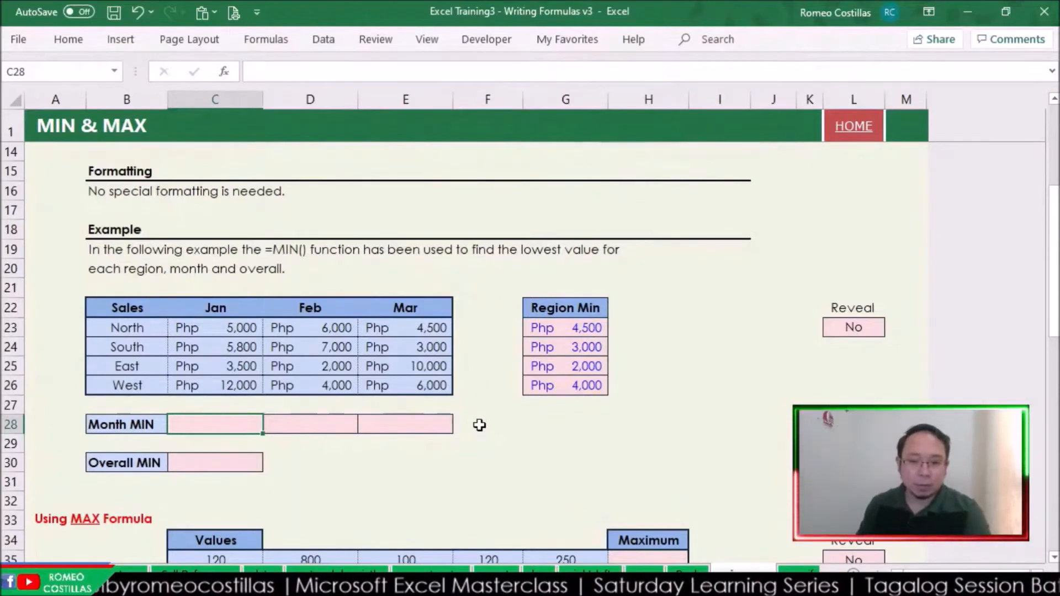
pyautogui.write('=')
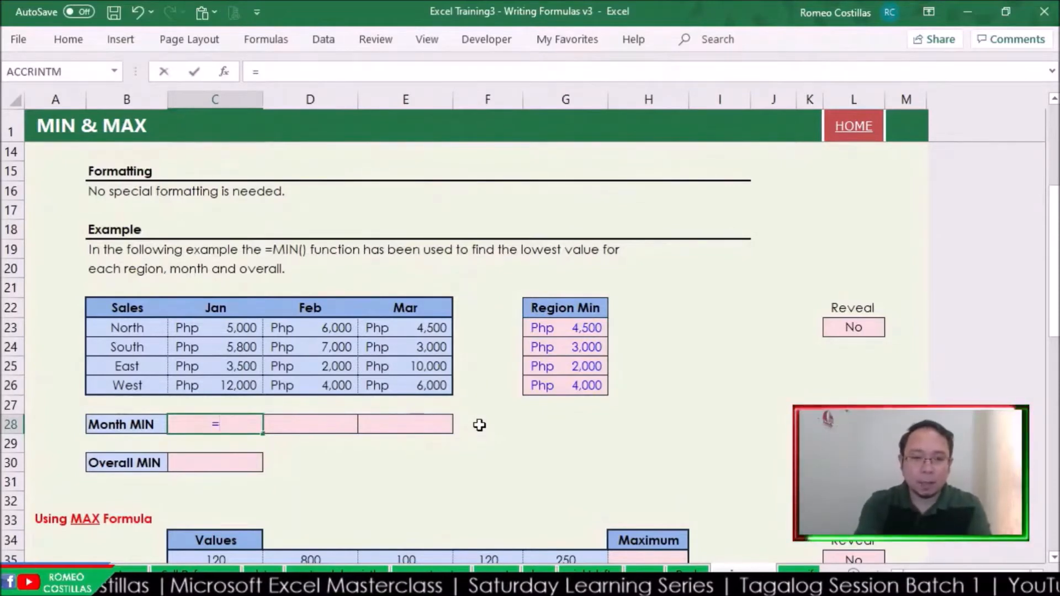
pyautogui.write('min')
pyautogui.press('Tab')
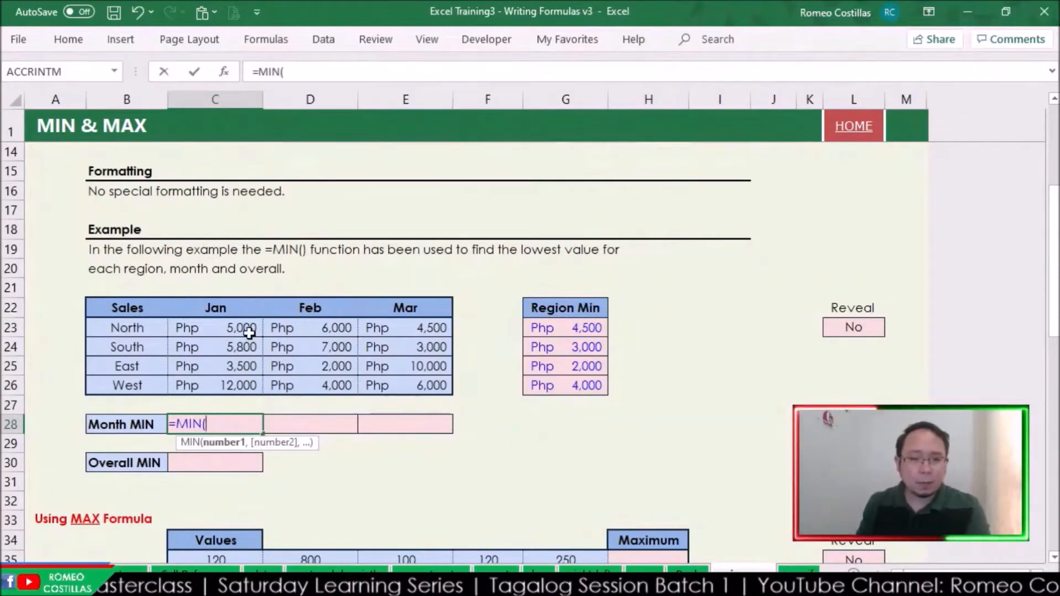
pyautogui.moveTo(246, 331); pyautogui.dragTo(246, 381)
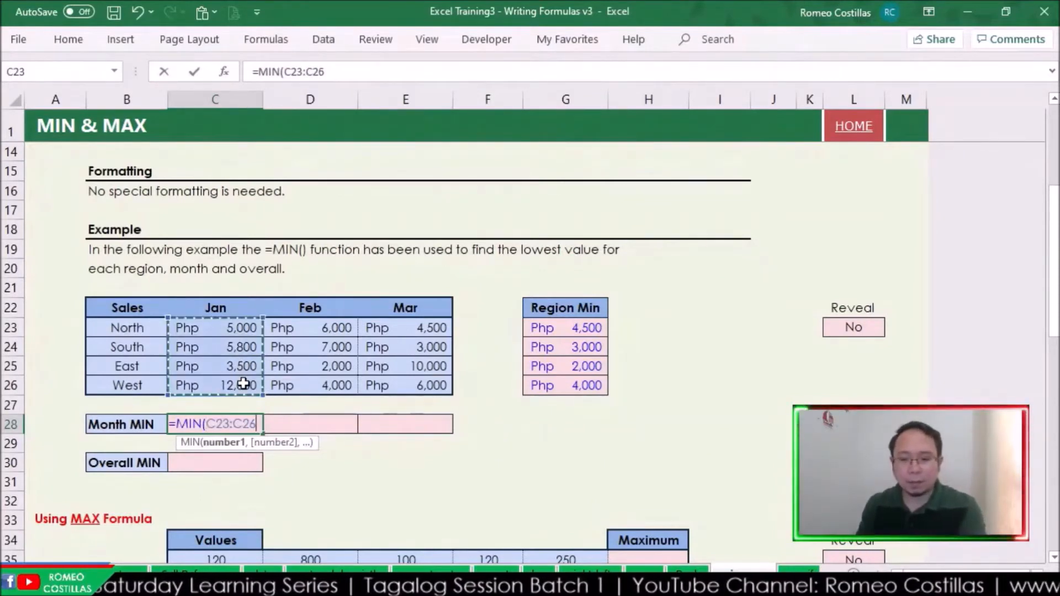
pyautogui.press('Return')
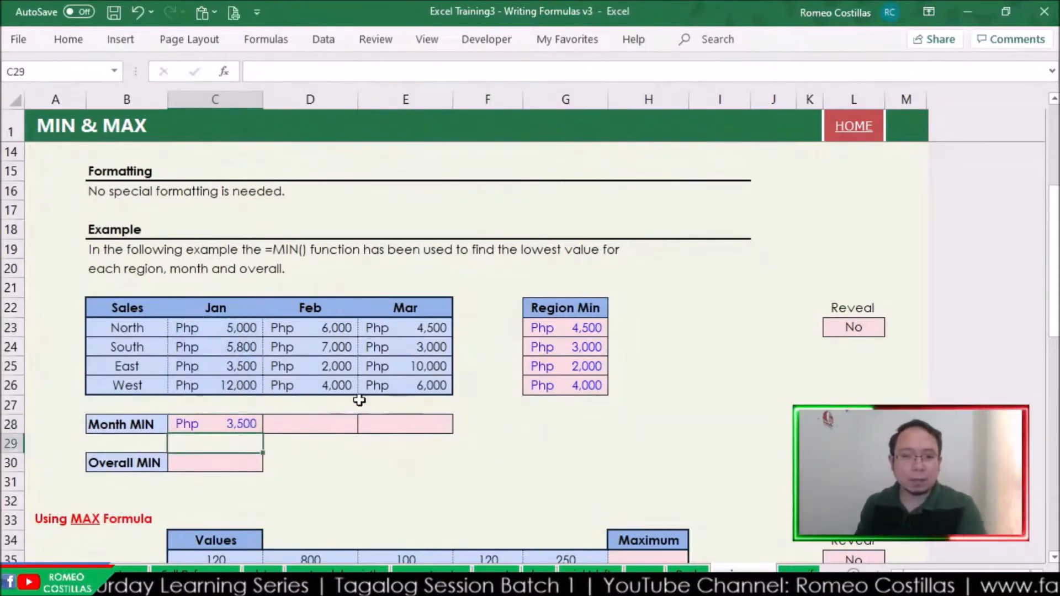
pyautogui.click(231, 366)
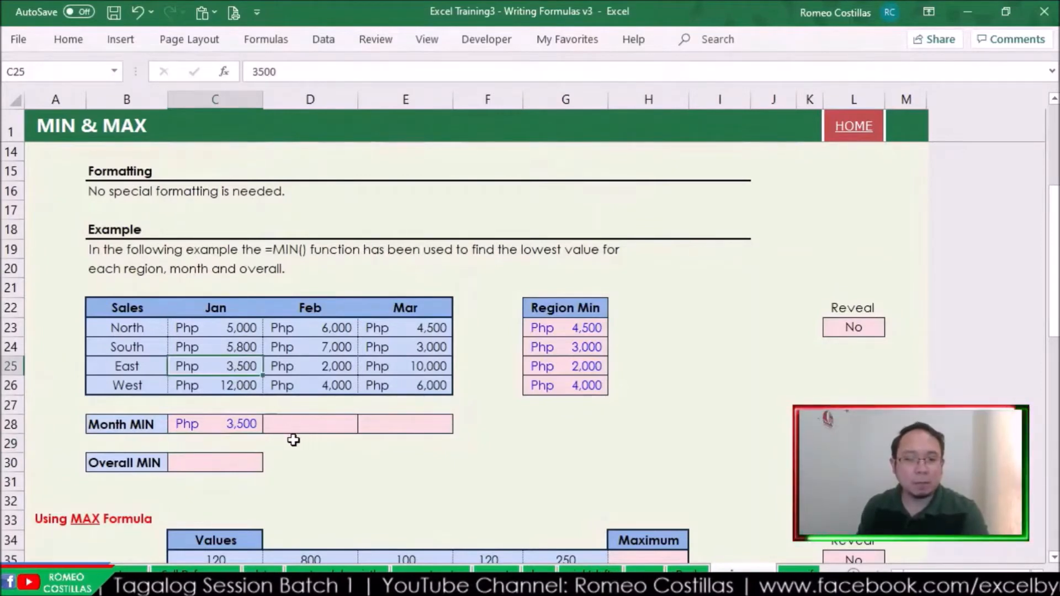
# Extend the Month MIN formula from C28 across to E28 for February and March
pyautogui.click(258, 429)
pyautogui.moveTo(263, 434); pyautogui.dragTo(450, 431)
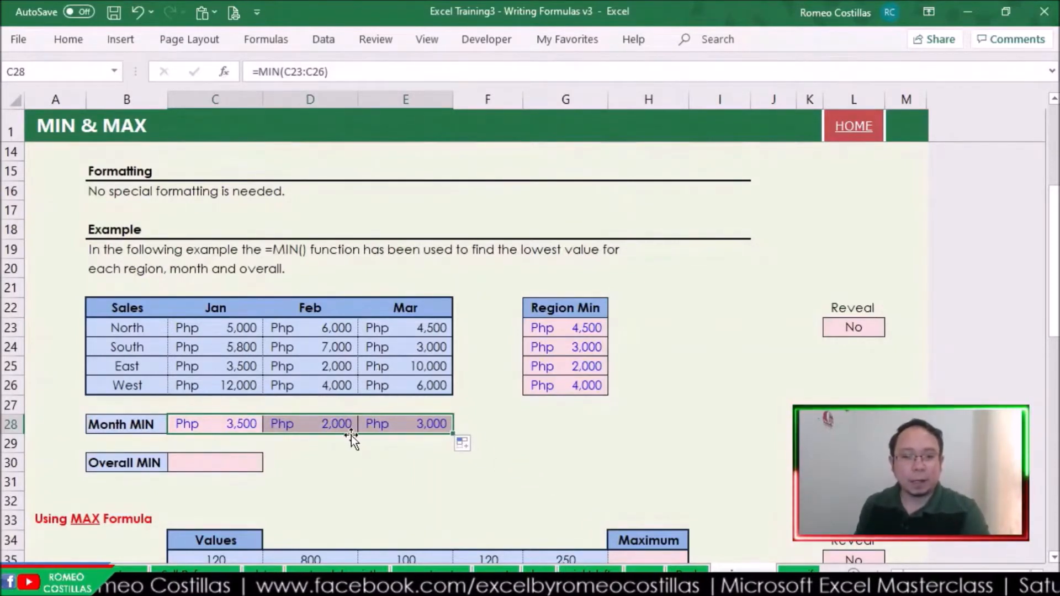
pyautogui.click(327, 463)
pyautogui.click(217, 426)
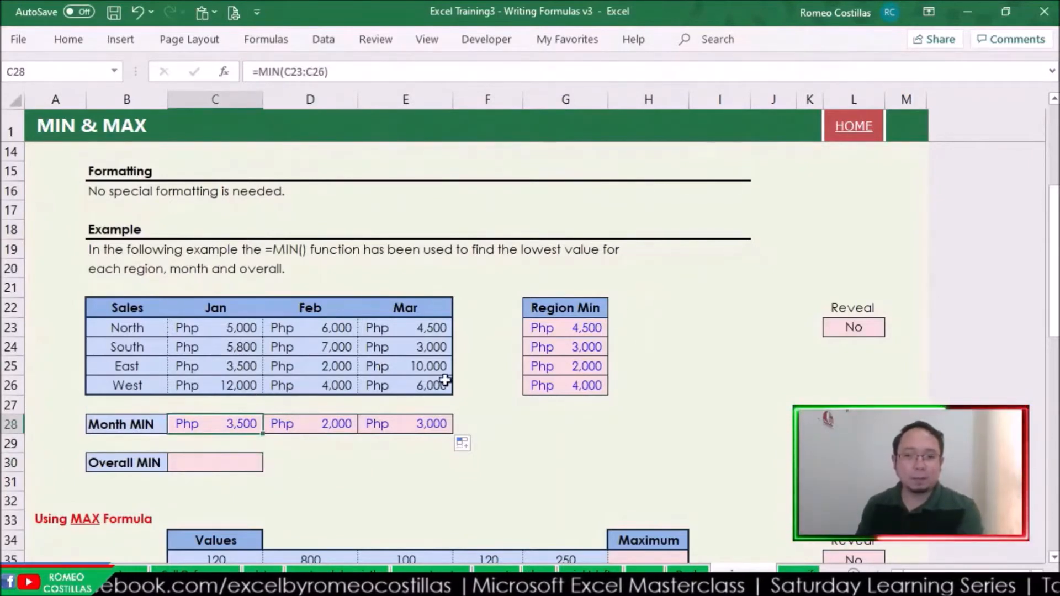
pyautogui.click(572, 327)
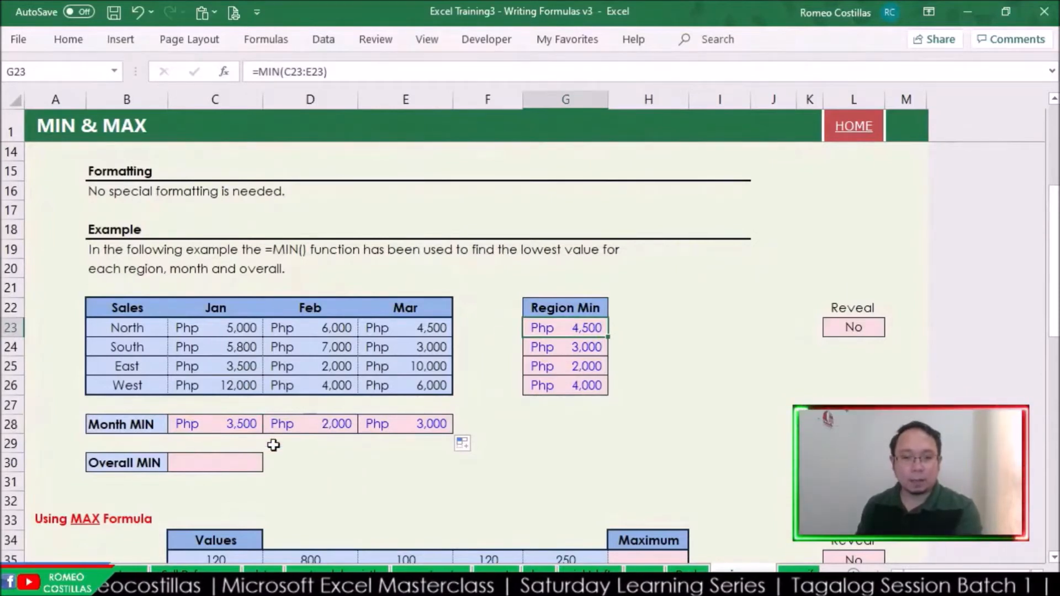
# Calculate the lowest sales across all regions and months in the Overall MIN cell C30 with =MIN(C23:E26)
pyautogui.click(233, 468)
pyautogui.write('=mi')
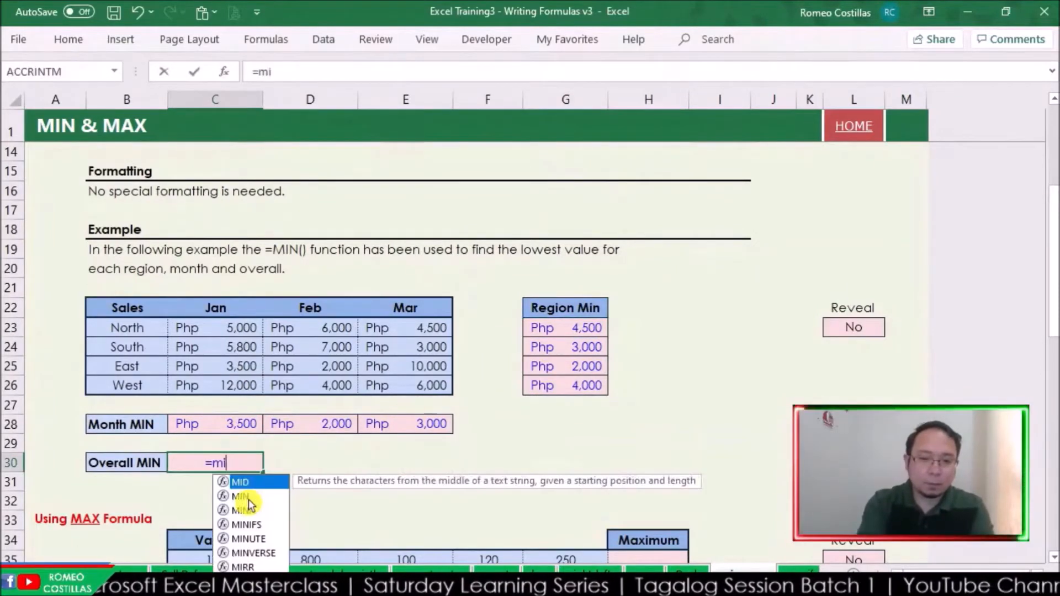
pyautogui.doubleClick(248, 497)
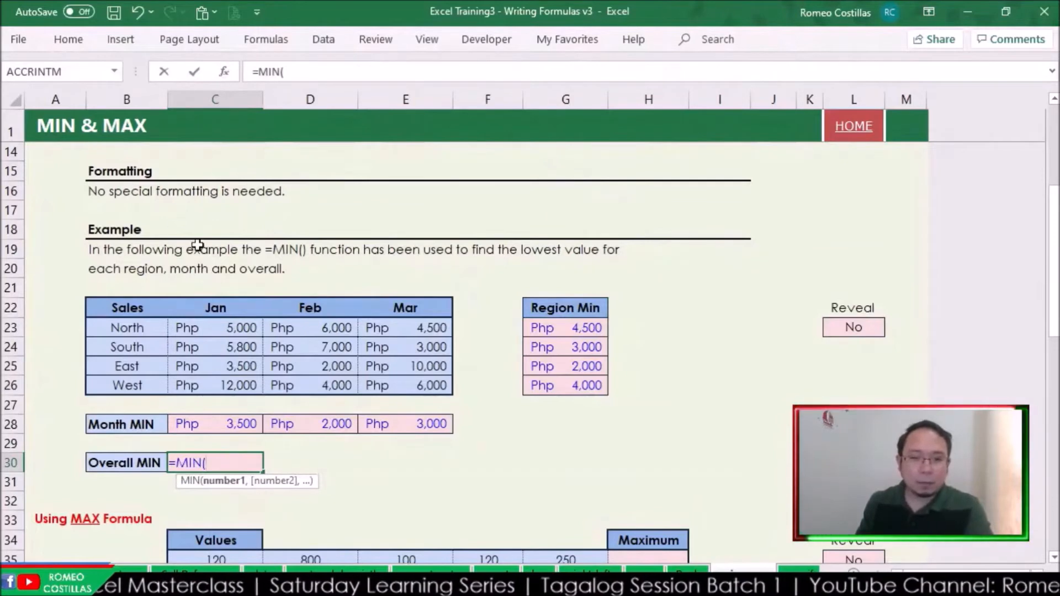
pyautogui.moveTo(237, 329); pyautogui.dragTo(402, 383)
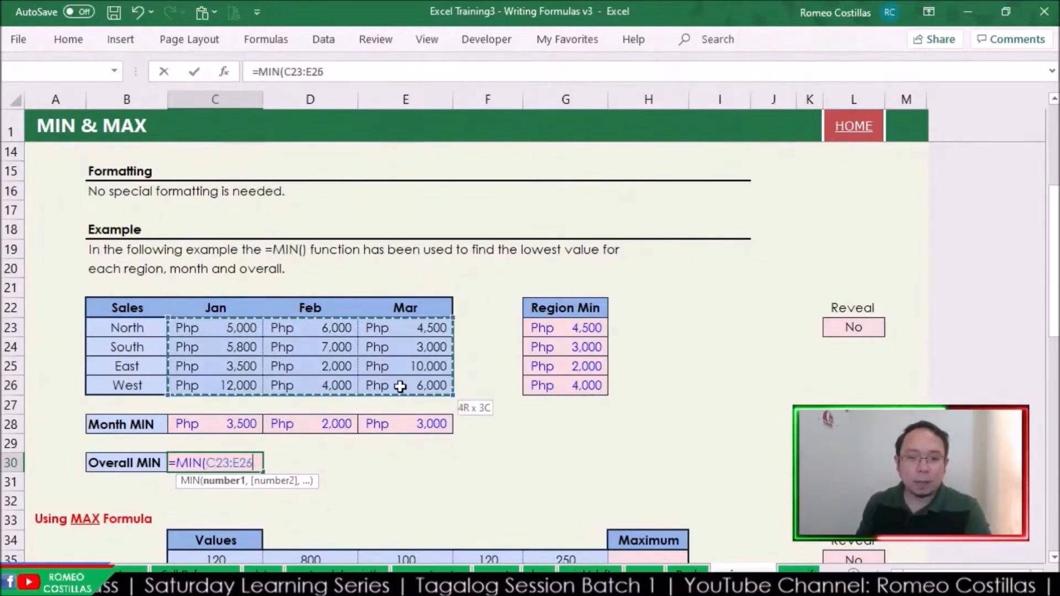
pyautogui.press('Return')
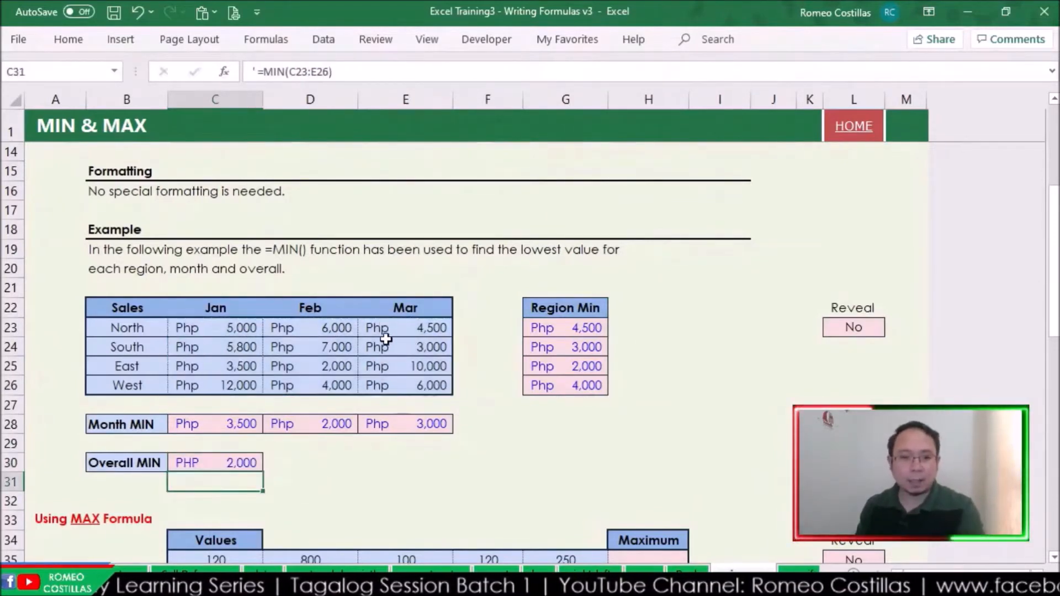
pyautogui.moveTo(225, 329); pyautogui.dragTo(407, 382)
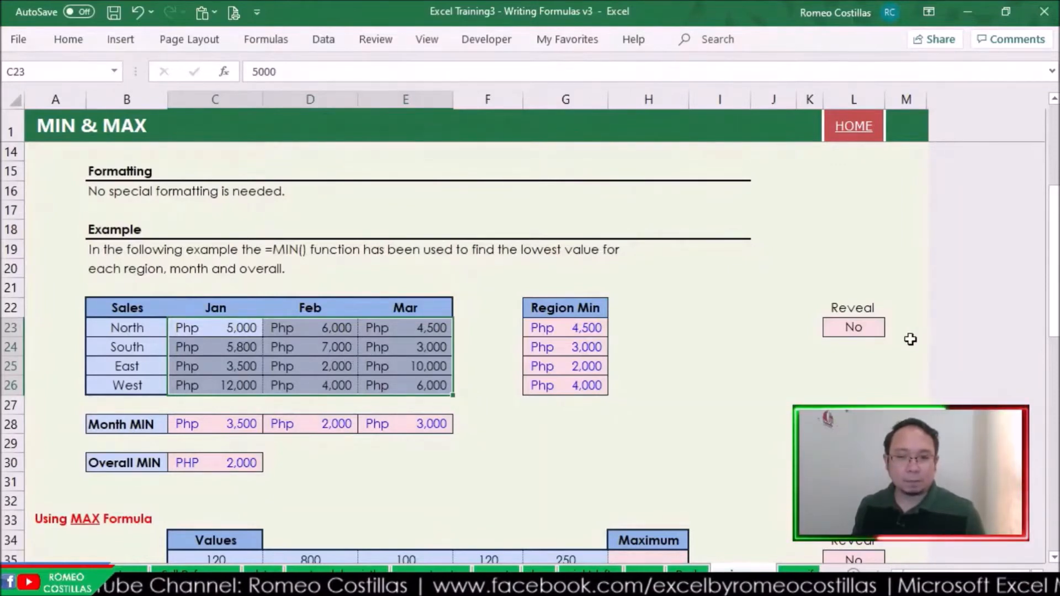
# Set the Reveal option in L23 to Yes for the regional MIN example
pyautogui.click(854, 329)
pyautogui.click(892, 329)
pyautogui.click(806, 341)
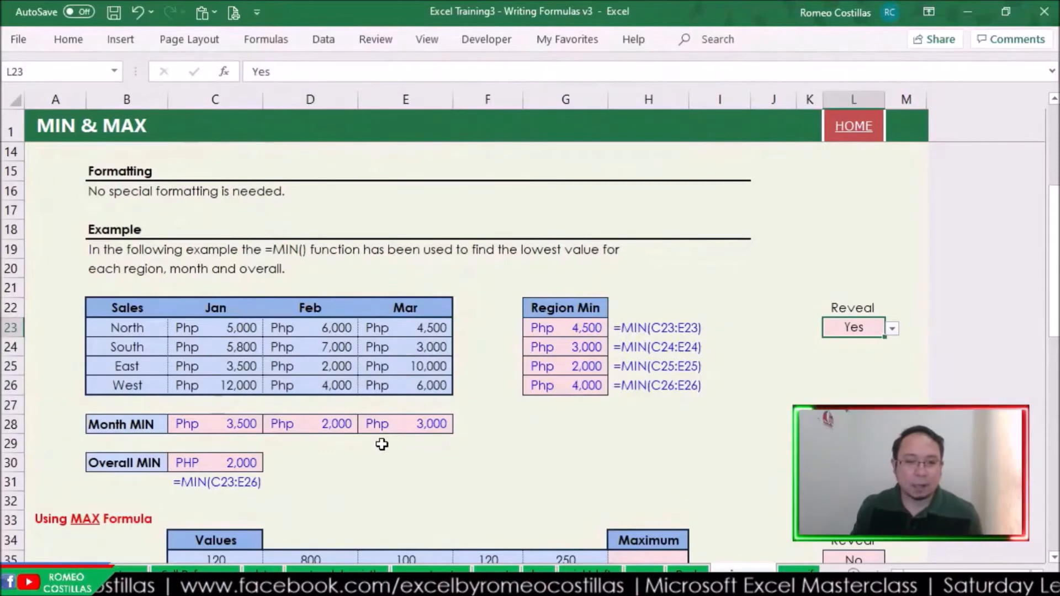
# Find the highest number in the Values row in the Maximum cell H35 with =MAX(C35:G35)
pyautogui.scroll(-4, 325, 332)
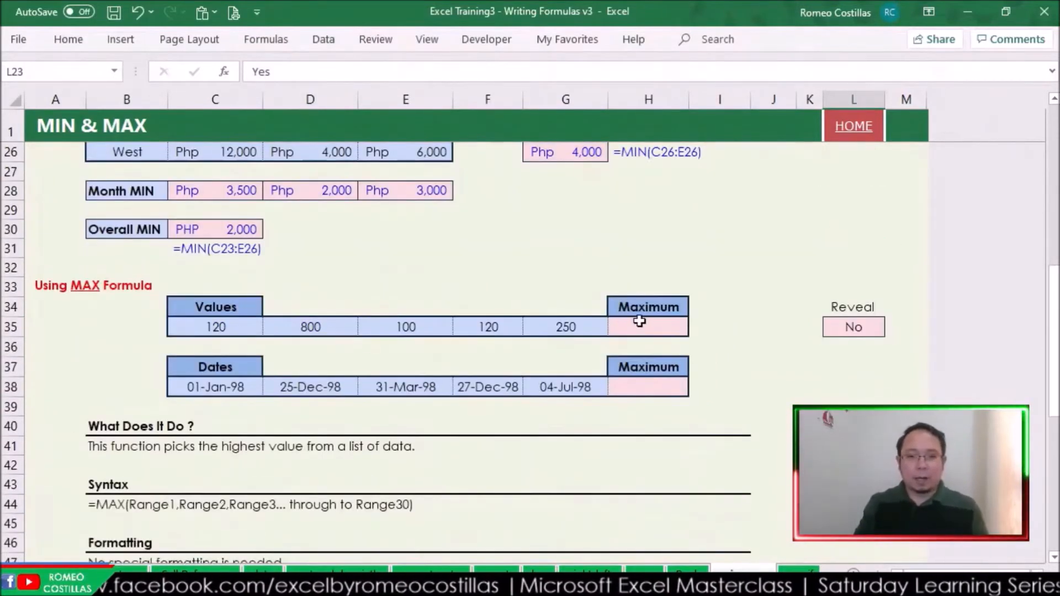
pyautogui.click(653, 323)
pyautogui.write('=max')
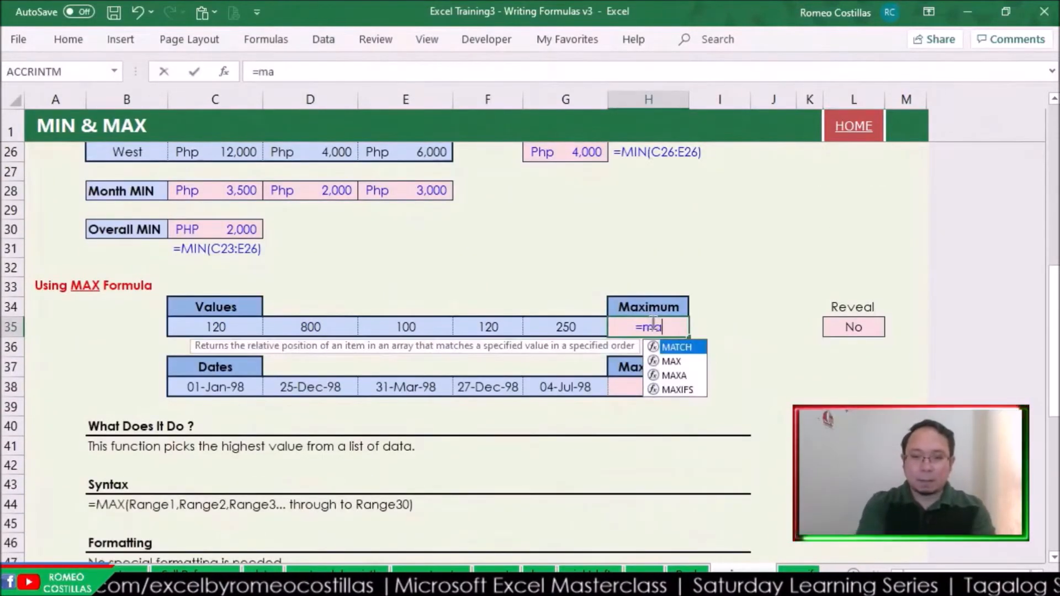
pyautogui.press('Tab')
pyautogui.moveTo(251, 331); pyautogui.dragTo(552, 323)
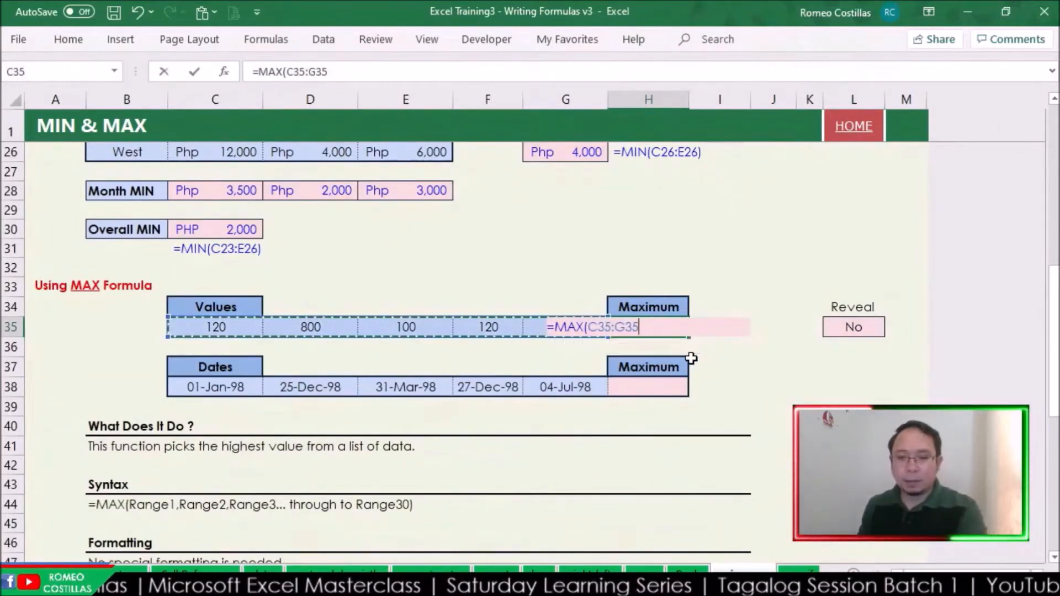
pyautogui.press('Return')
# Find the latest date in the Dates row in the Maximum cell H38 with =MAX(C38:G38)
pyautogui.click(672, 390)
pyautogui.write('=max')
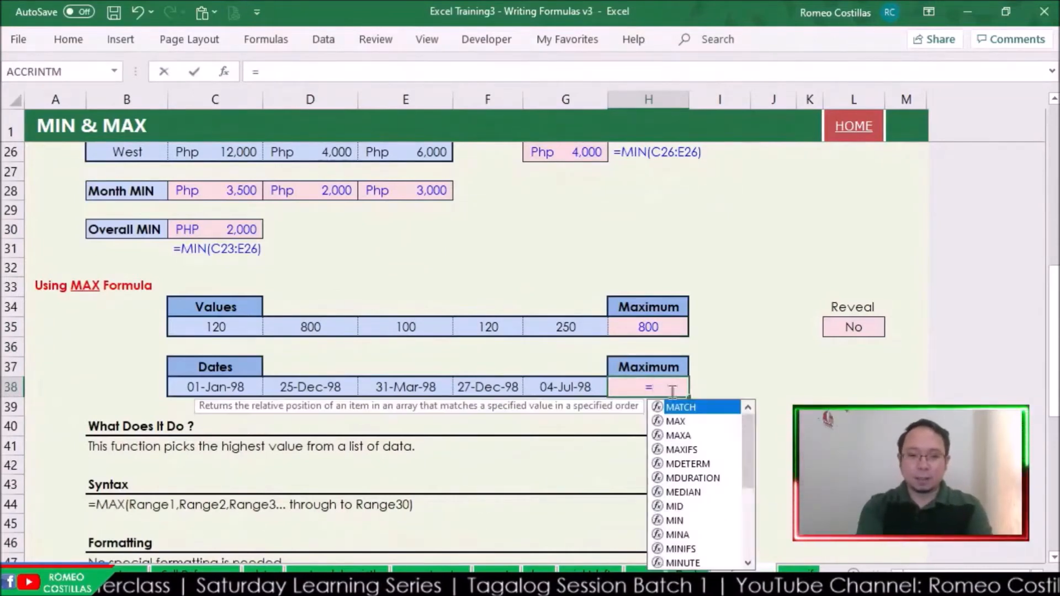
pyautogui.press('Tab')
pyautogui.moveTo(255, 387); pyautogui.dragTo(542, 386)
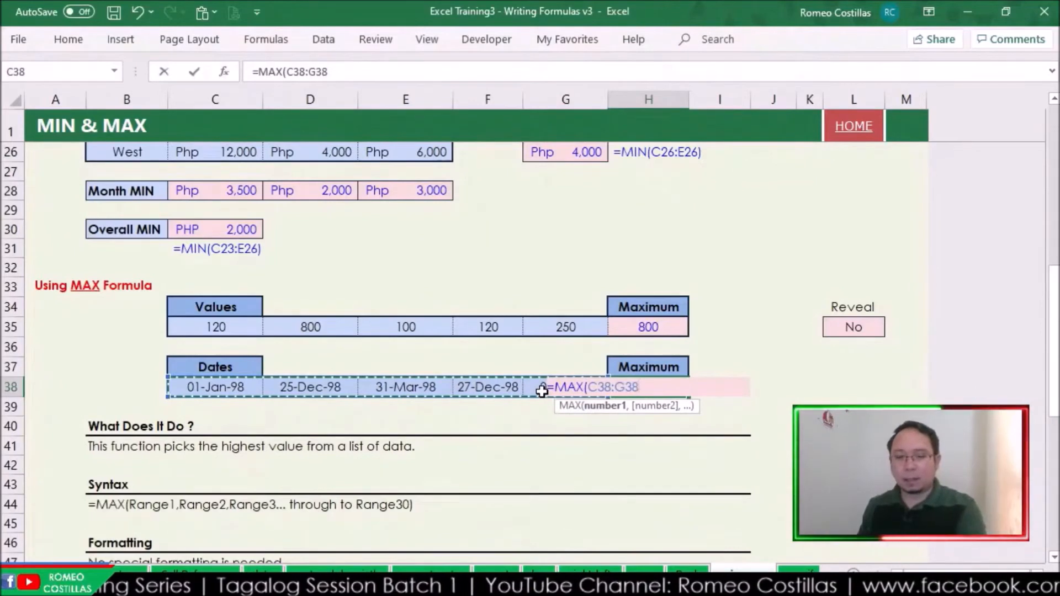
pyautogui.press('Return')
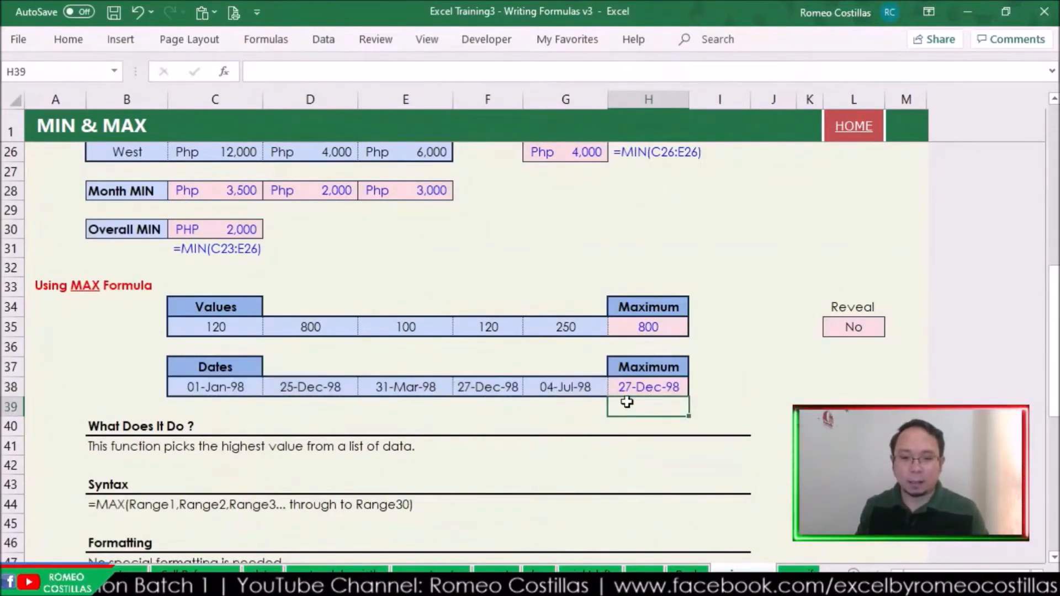
pyautogui.click(638, 387)
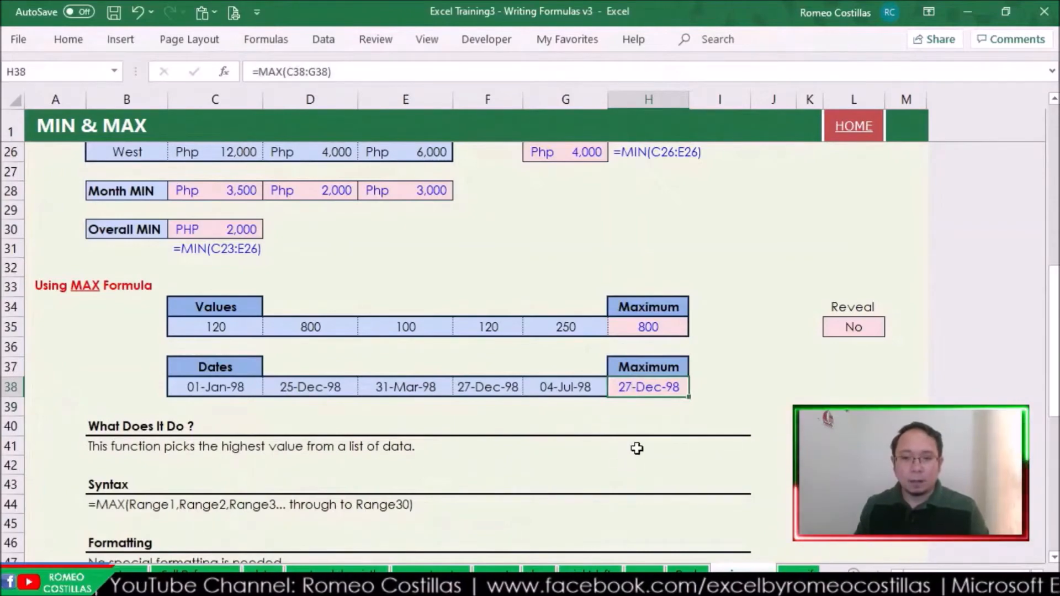
# Set the Reveal option in L35 to Yes for the MAX values and dates
pyautogui.click(850, 327)
pyautogui.click(892, 330)
pyautogui.click(883, 345)
# Calculate the North region's highest sales under Region Max in G54 with =MAX(C54:E54) and copy the formula down through G57
pyautogui.scroll(-5, 883, 345)
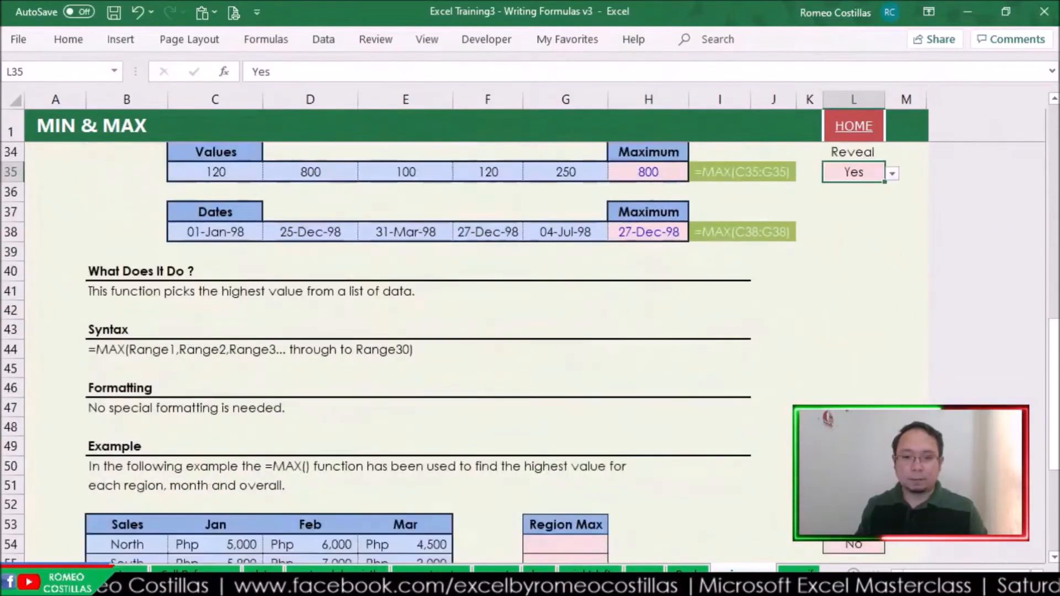
pyautogui.scroll(-1, 530, 342)
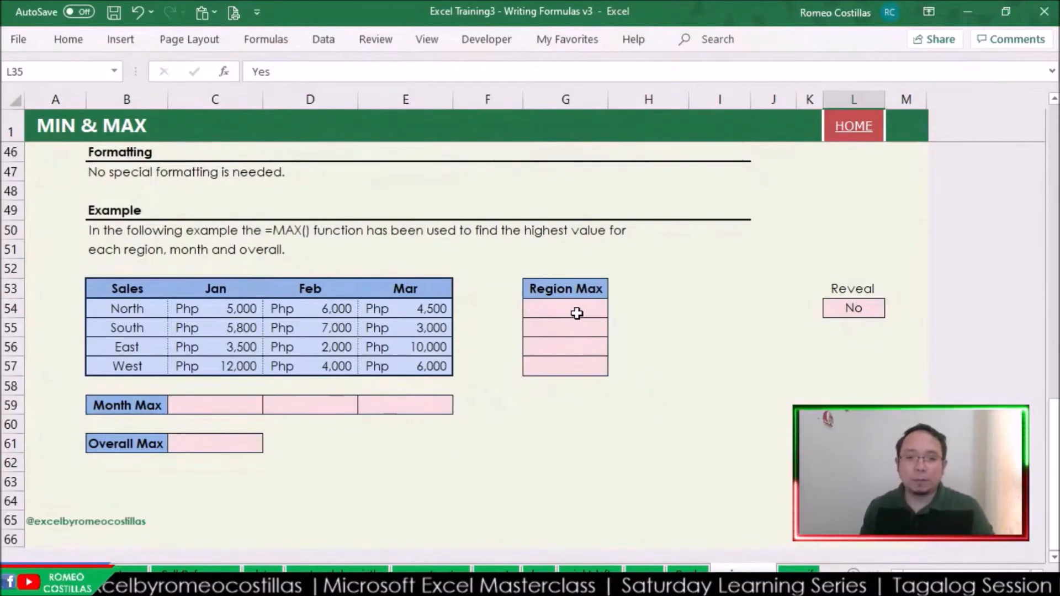
pyautogui.click(574, 311)
pyautogui.write('=')
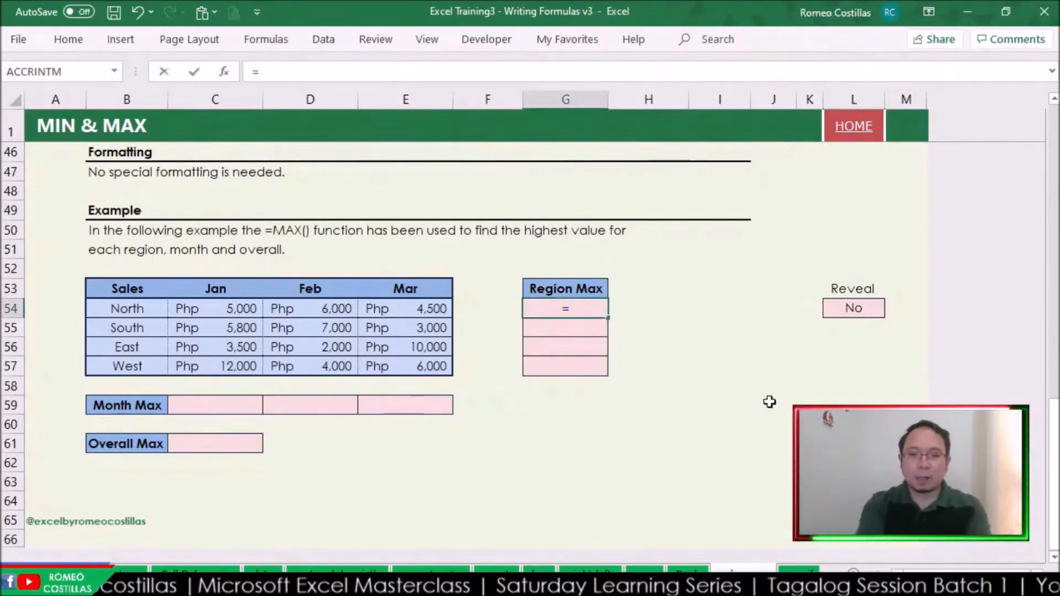
pyautogui.write('max')
pyautogui.press('Tab')
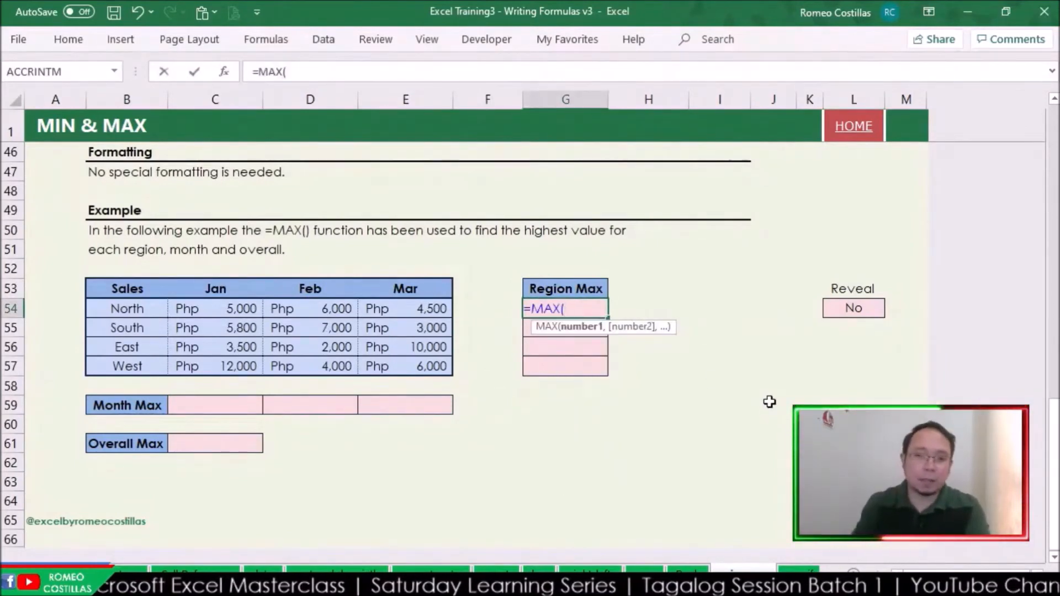
pyautogui.moveTo(209, 309); pyautogui.dragTo(435, 310)
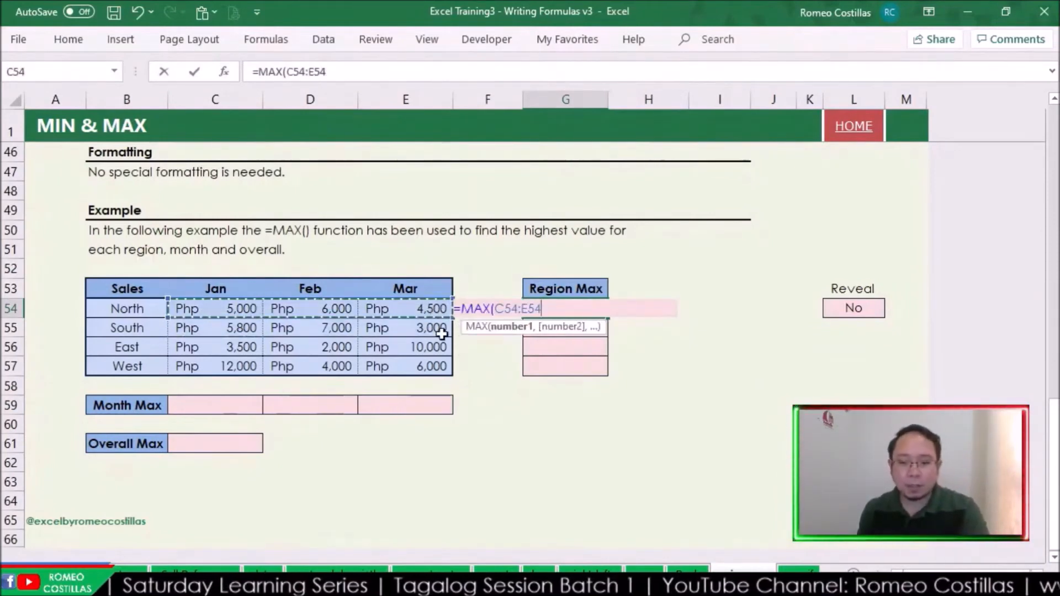
pyautogui.press('Return')
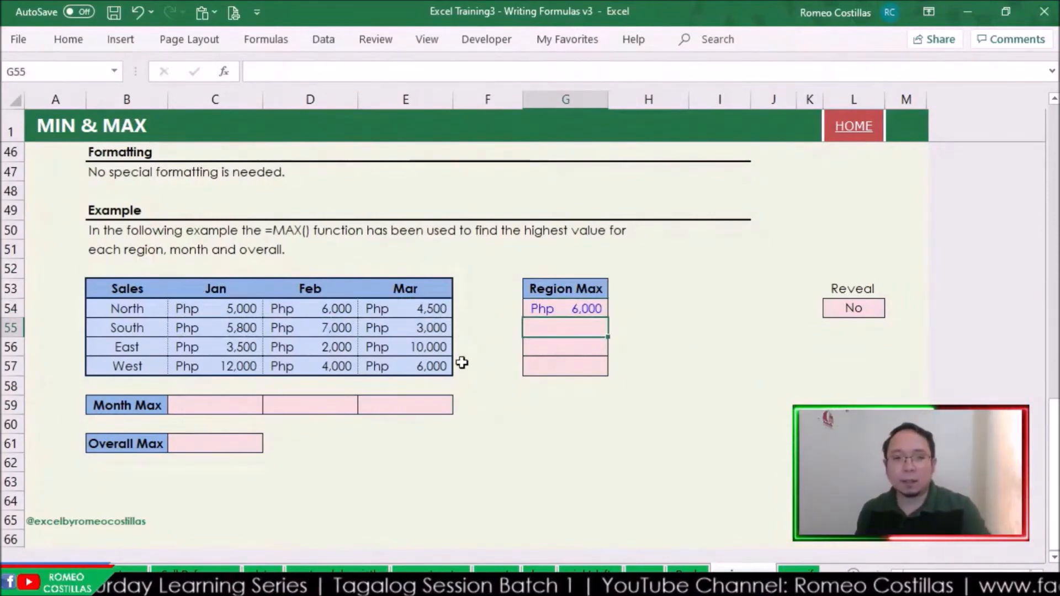
pyautogui.click(572, 308)
pyautogui.moveTo(606, 319); pyautogui.dragTo(604, 370)
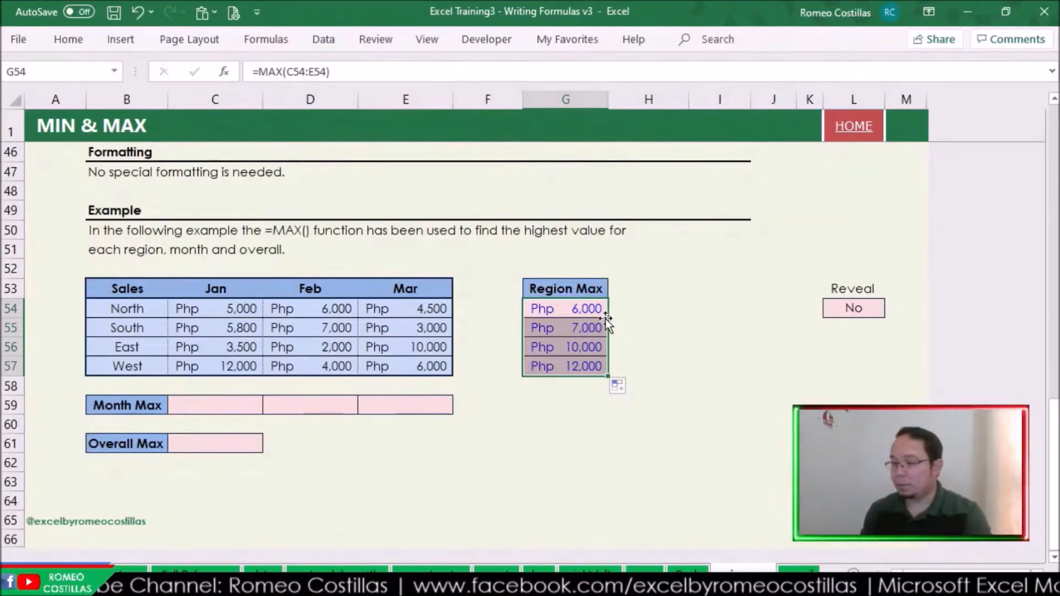
# Calculate January's highest sales in the Month Max cell C59 with =MAX(C54:C57)
pyautogui.click(234, 411)
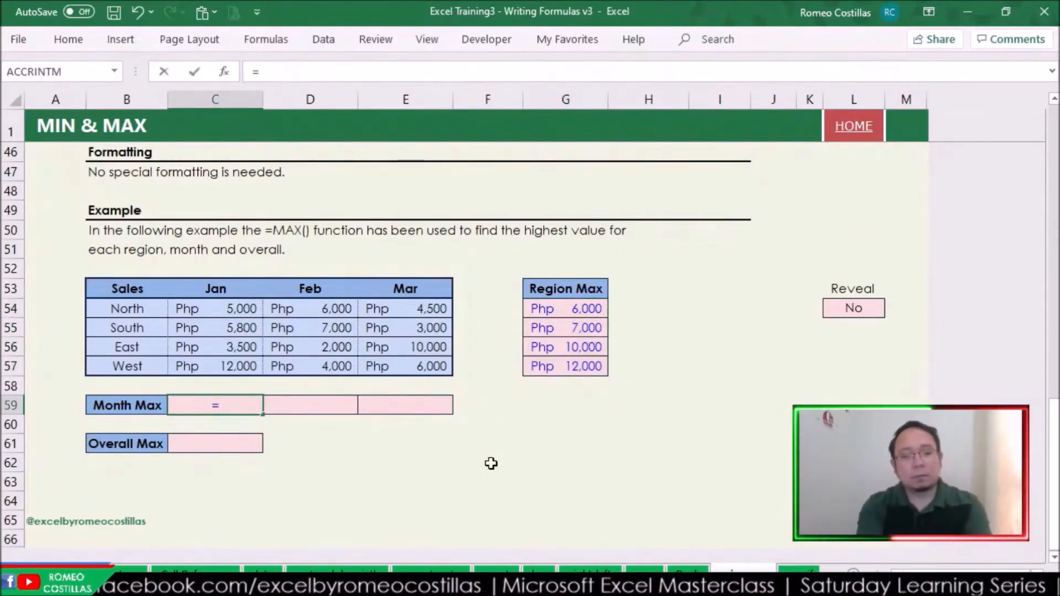
pyautogui.write('max')
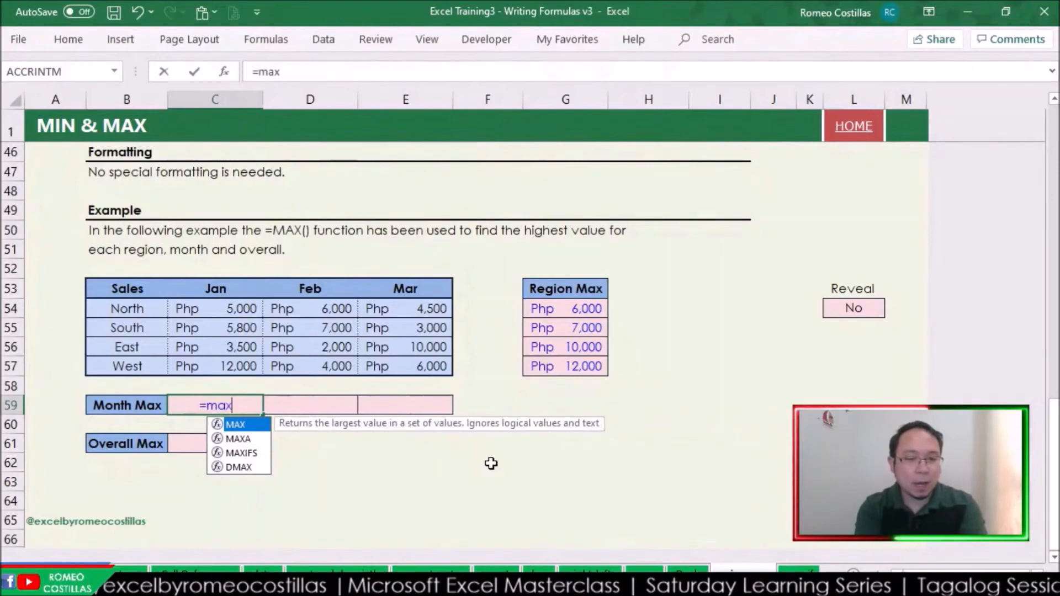
pyautogui.press('Tab')
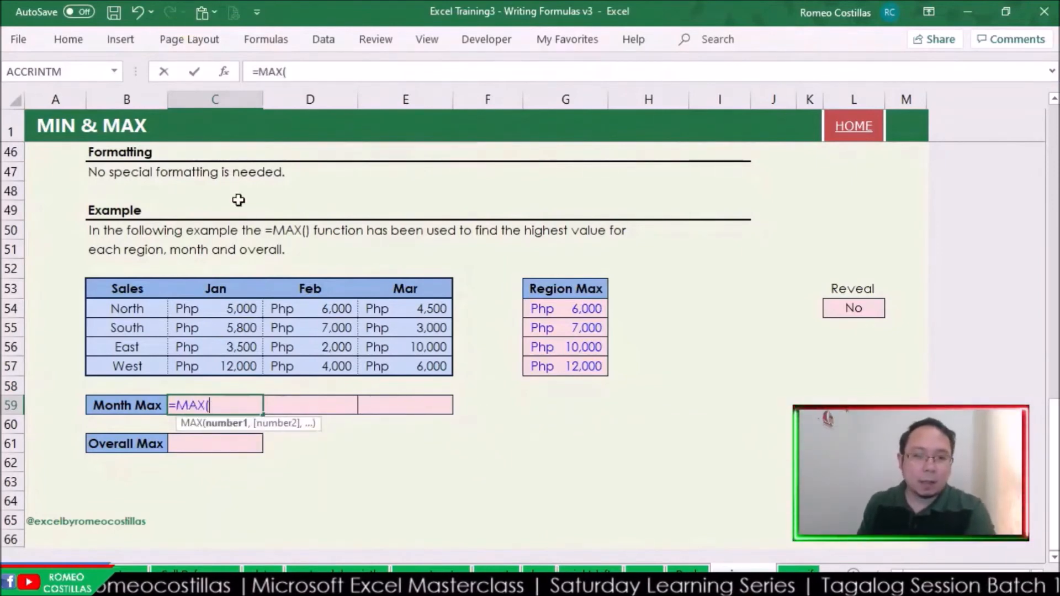
pyautogui.moveTo(244, 307); pyautogui.dragTo(248, 369)
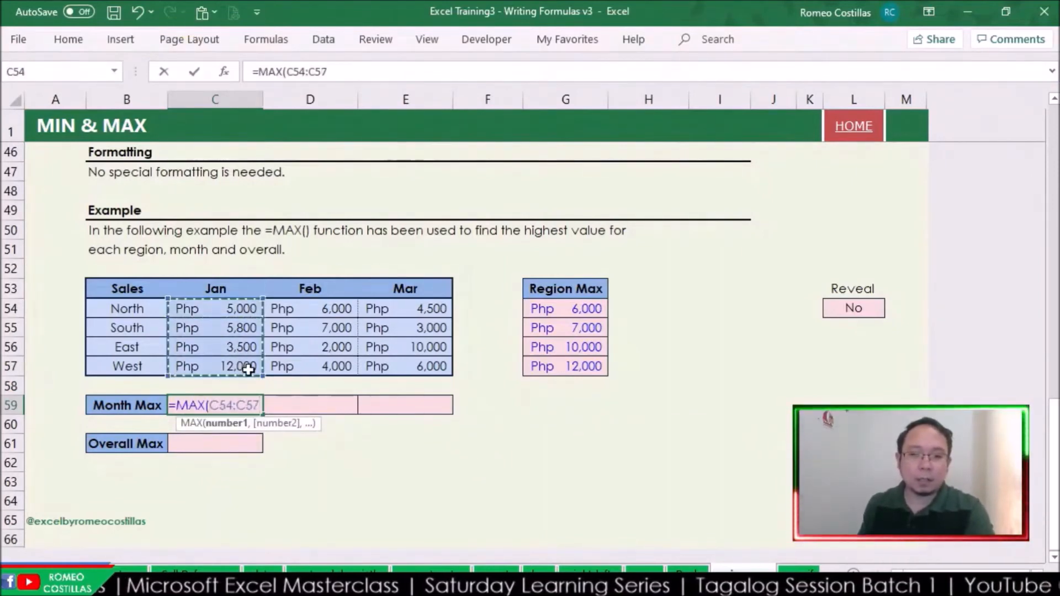
pyautogui.press('Return')
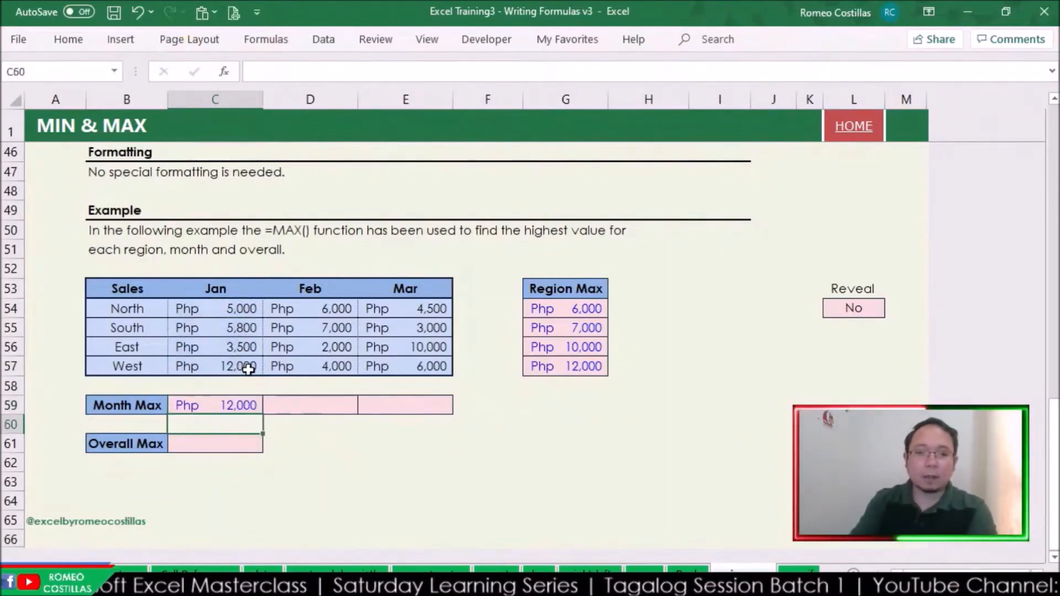
# Extend the Month Max formula from C59 across to E59 and check the copied February and March formulas
pyautogui.click(249, 411)
pyautogui.moveTo(263, 414); pyautogui.dragTo(440, 432)
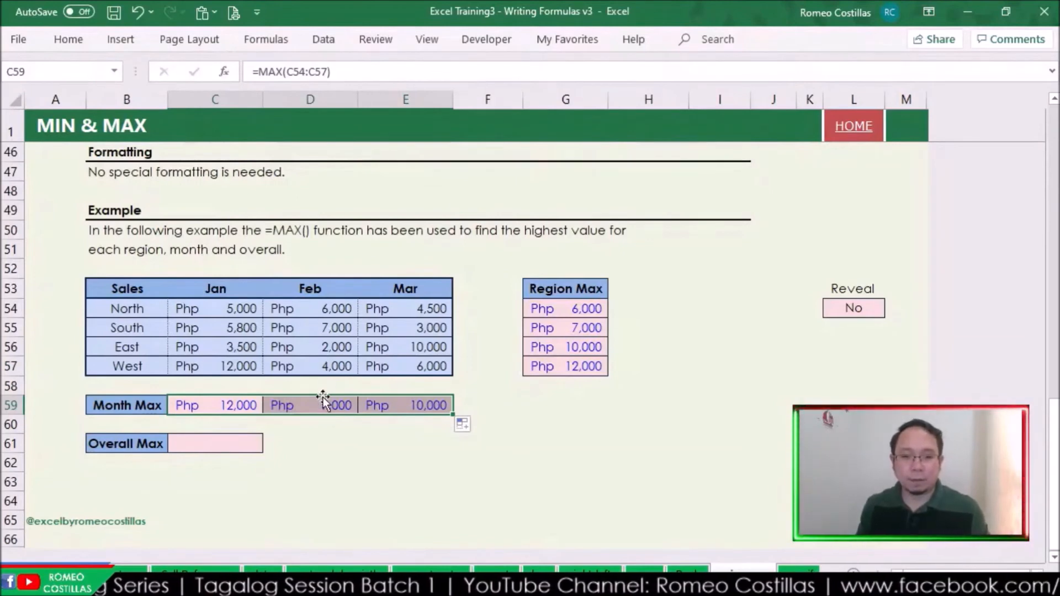
pyautogui.click(312, 413)
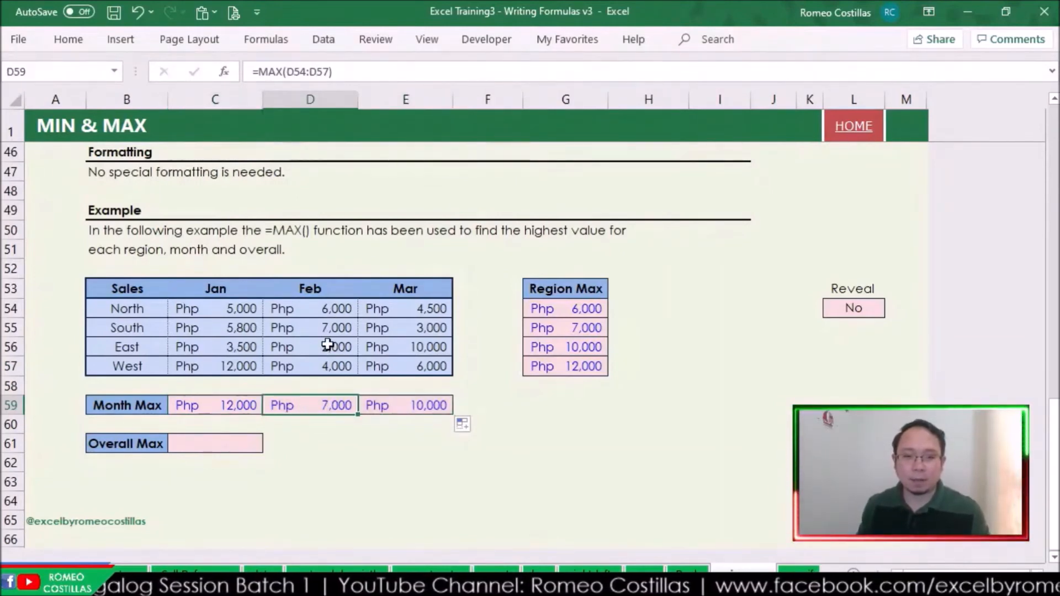
pyautogui.click(428, 412)
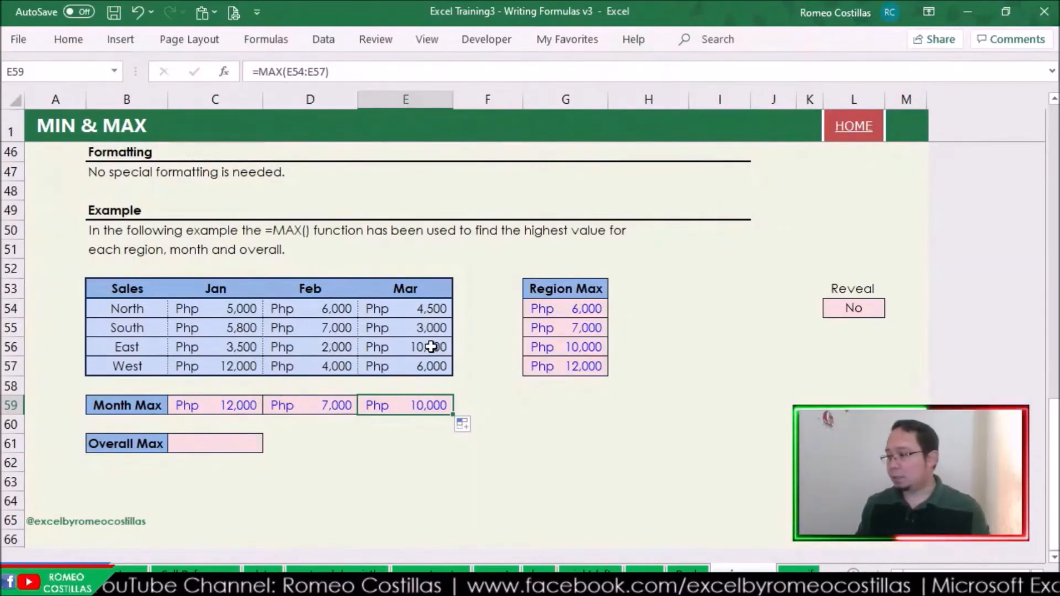
# Calculate the highest sales across all regions and months in the Overall Max cell C61 with =MAX(C54:E57)
pyautogui.click(241, 454)
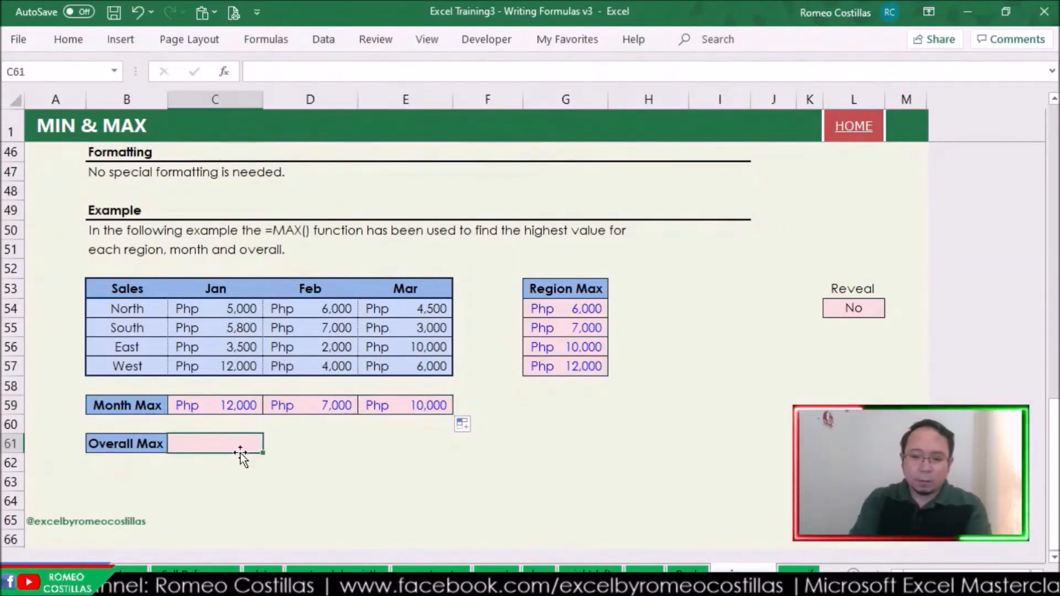
pyautogui.write('=max')
pyautogui.press('Tab')
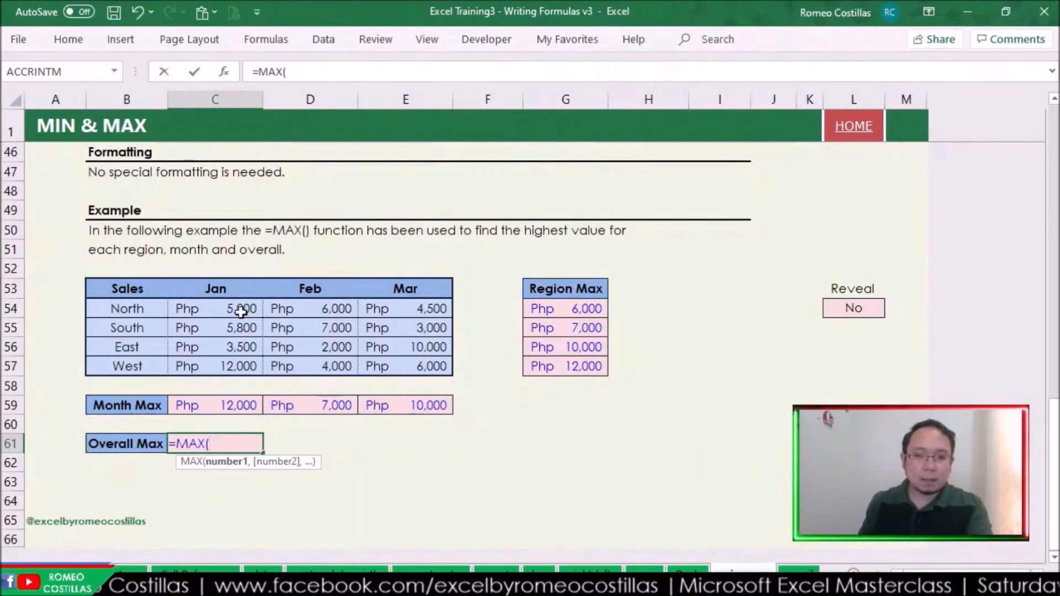
pyautogui.moveTo(243, 308); pyautogui.dragTo(373, 364)
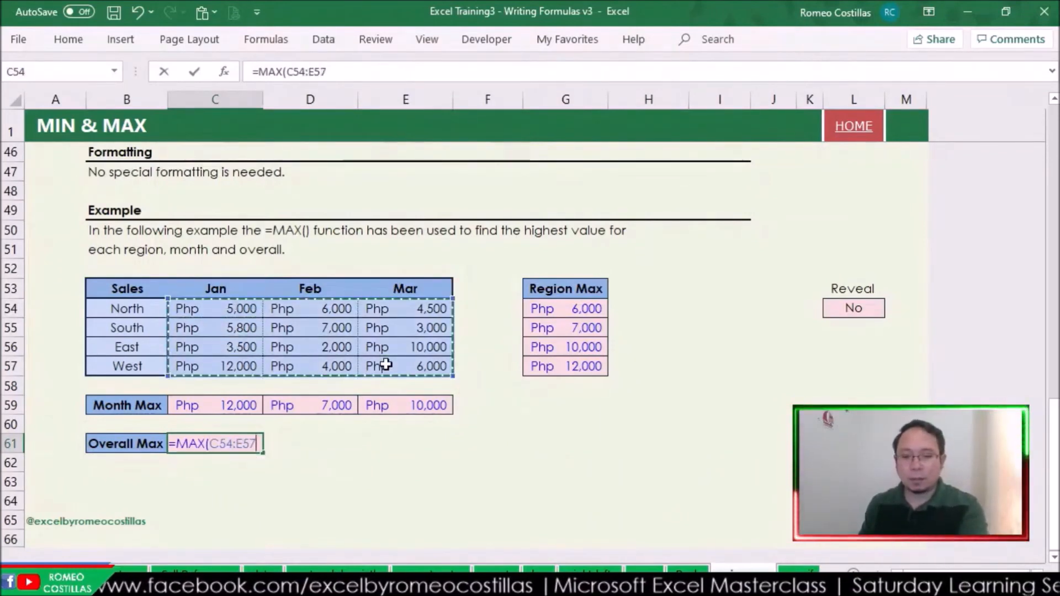
pyautogui.press('Return')
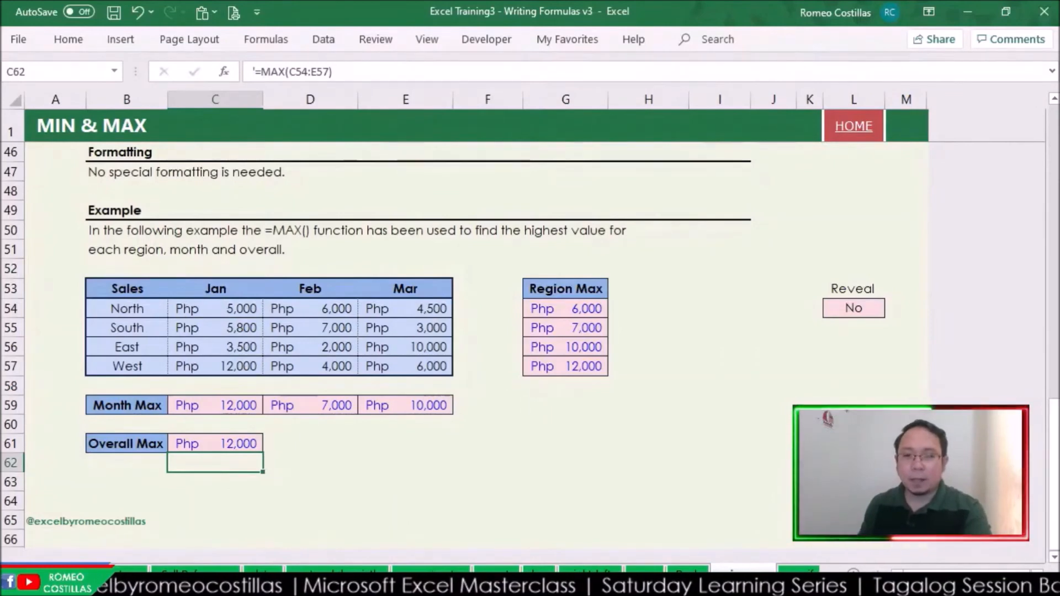
# Set the Reveal option in L54 to Yes for the regional MAX example
pyautogui.click(853, 308)
pyautogui.click(892, 311)
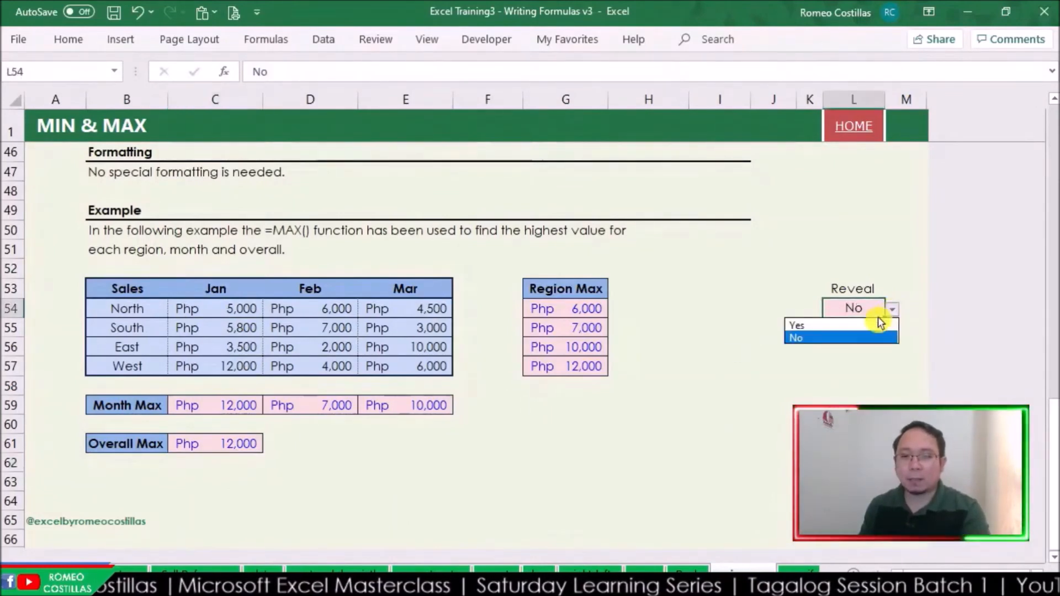
pyautogui.click(876, 325)
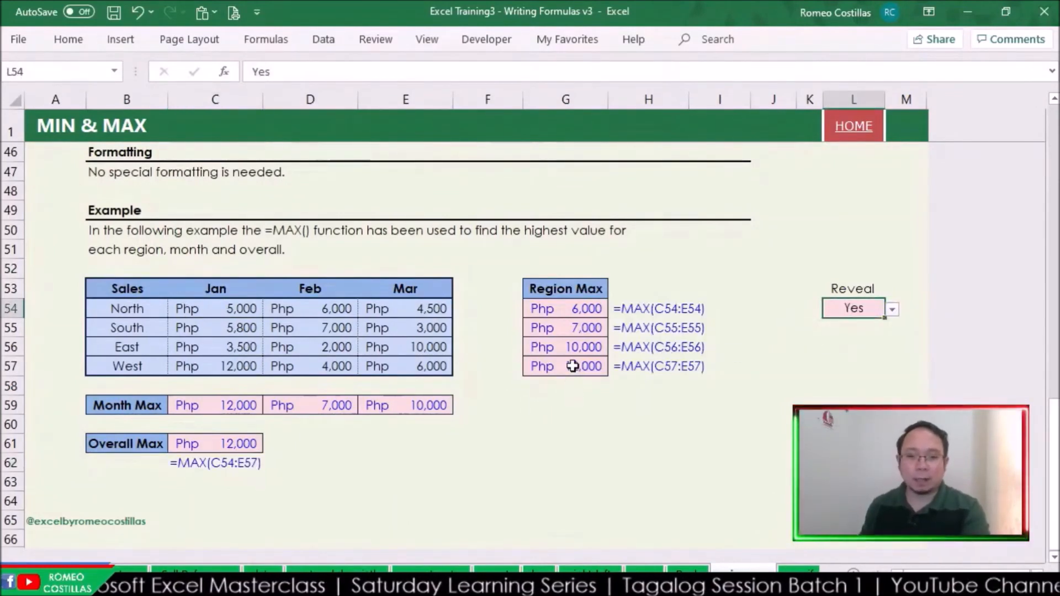
pyautogui.scroll(15, 574, 365)
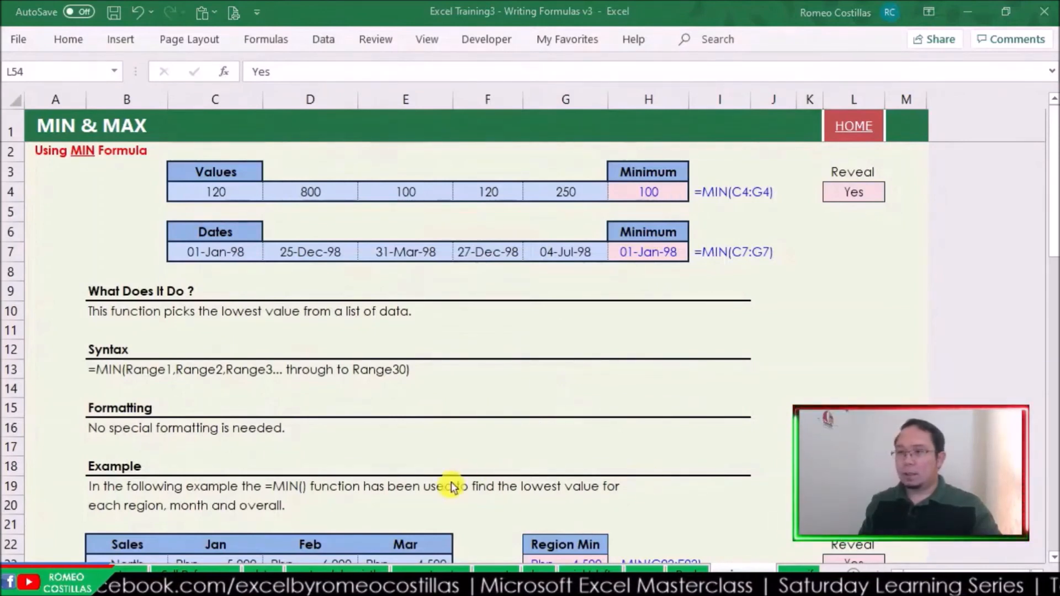
pyautogui.click(566, 392)
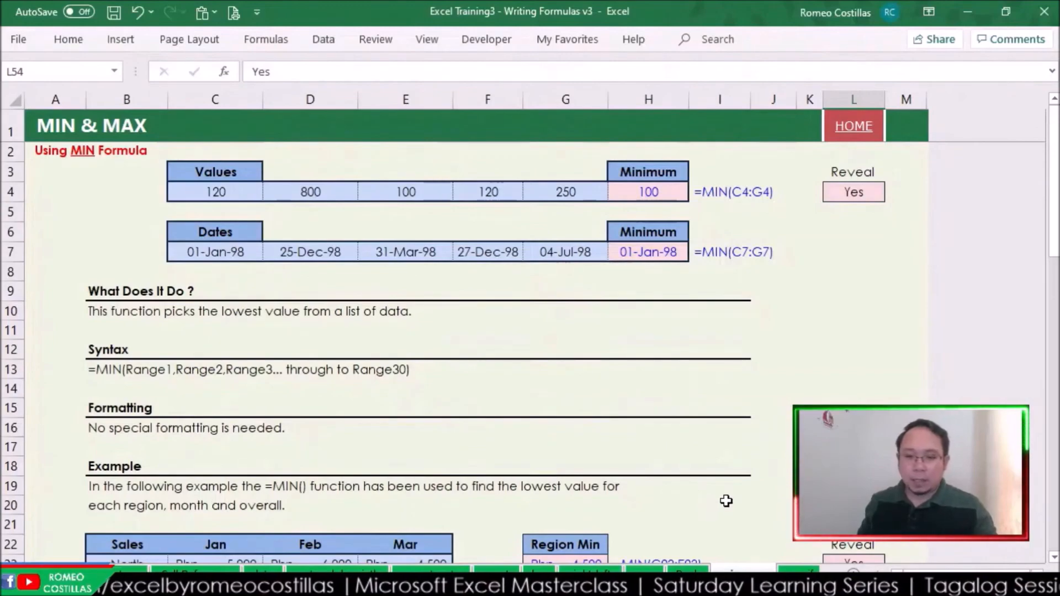